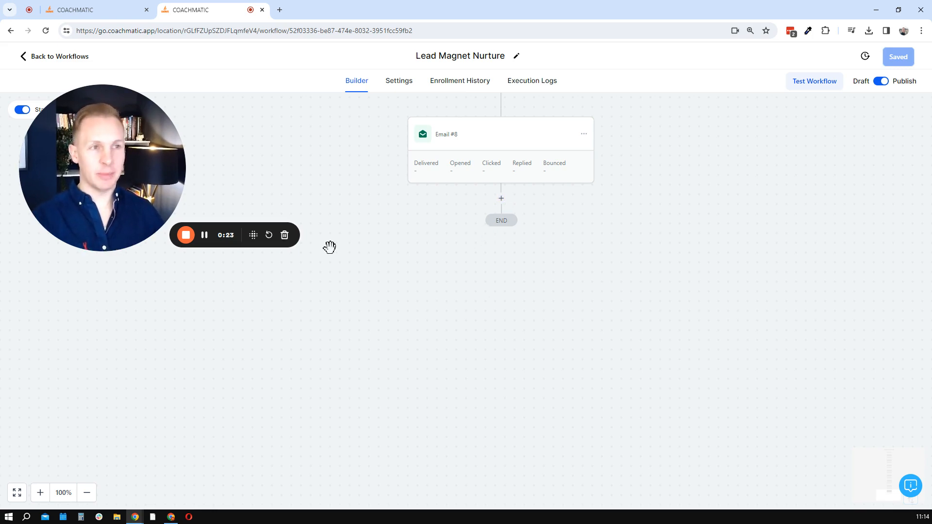
Step: Add an If / Else action directly after Email #8 in the Lead Magnet Nurture workflow
click(501, 199)
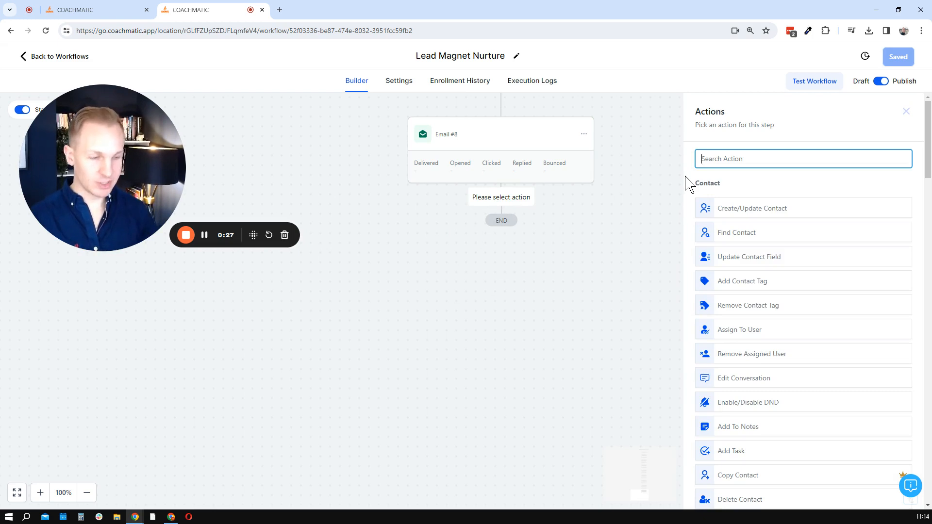
text(if)
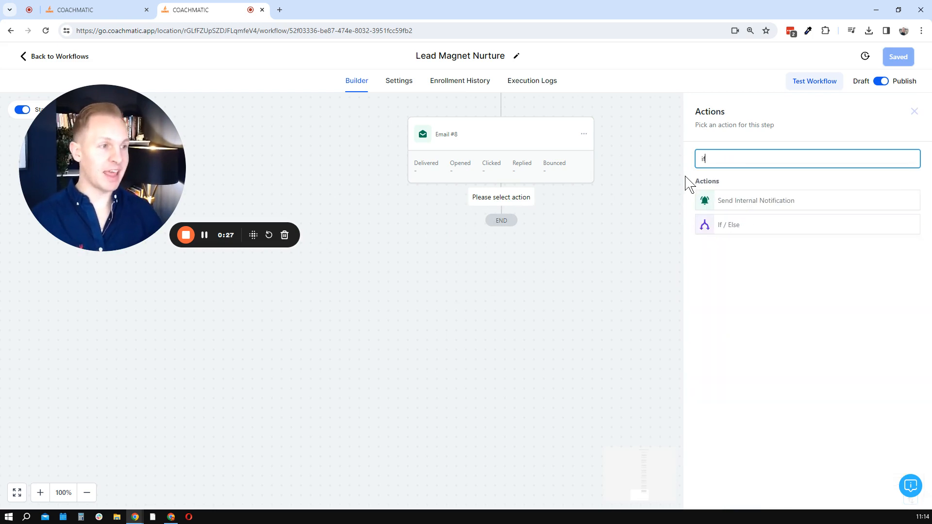
click(743, 226)
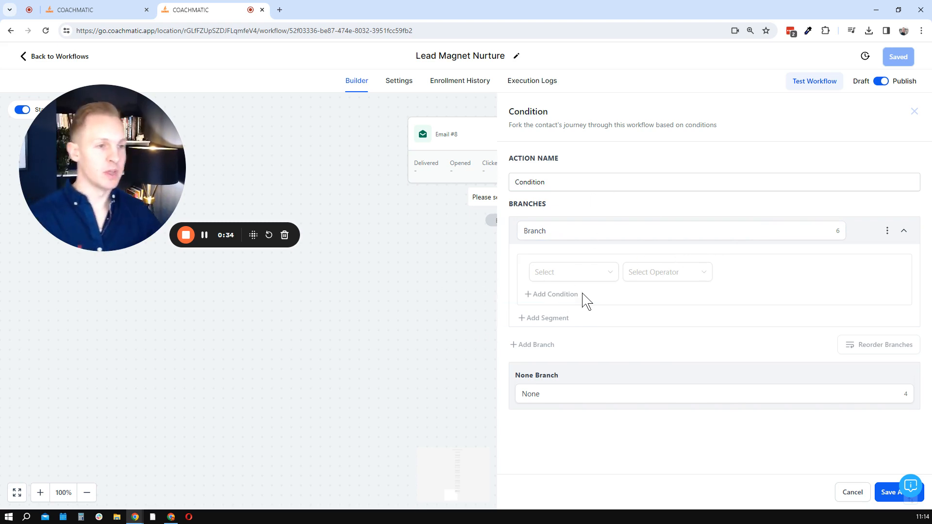
click(575, 277)
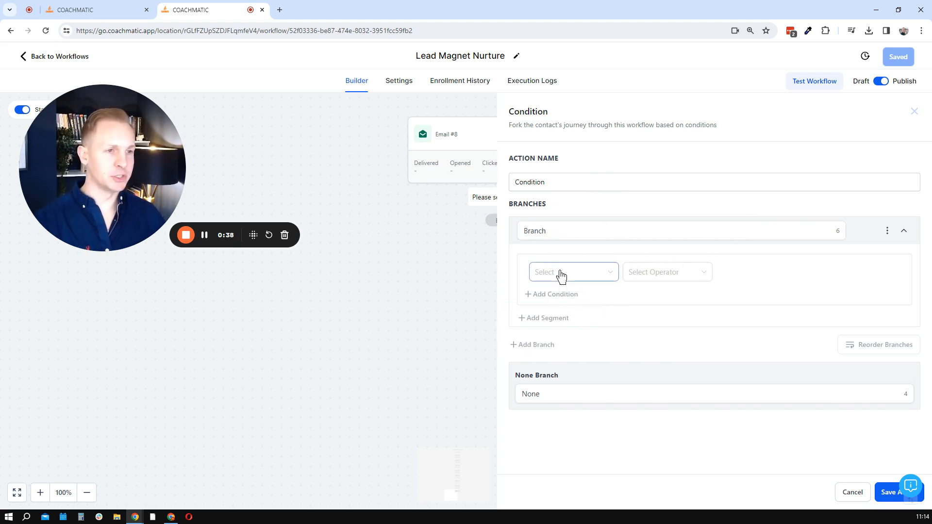
click(544, 391)
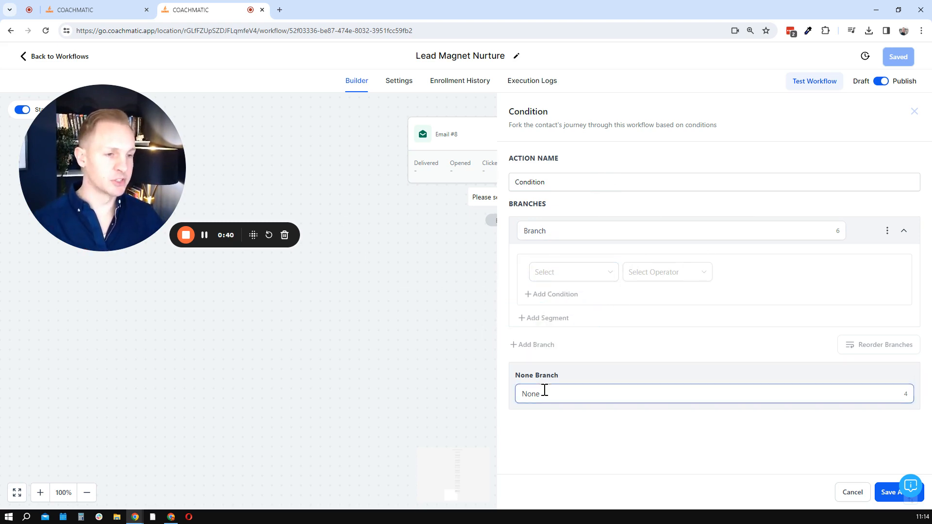
drag(545, 393, 499, 399)
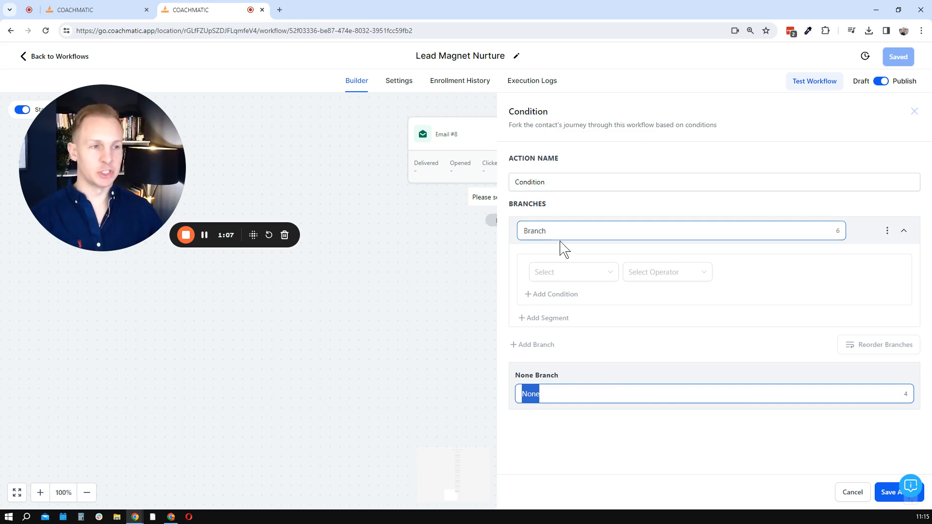
Step: Name the condition action Has tag "booked call"? and rename its first branch to Yes
click(566, 186)
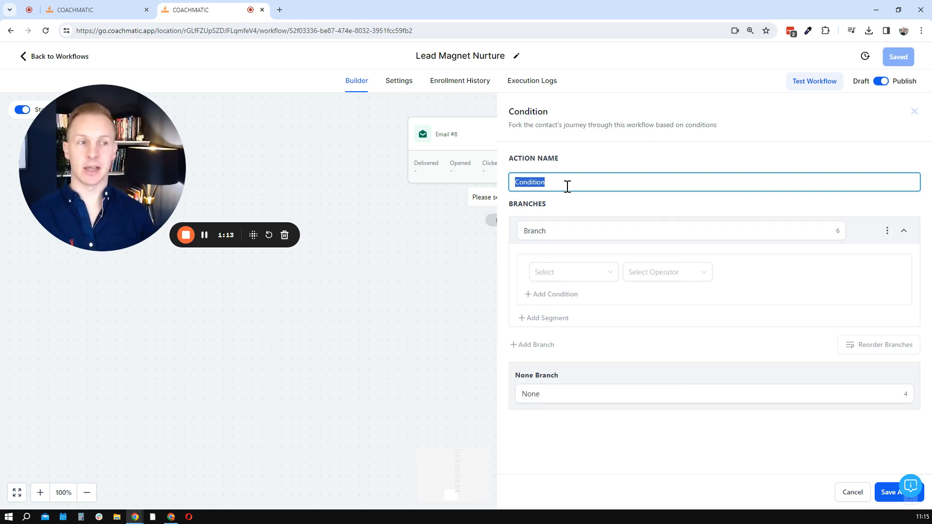
text(Has tag "booked call)
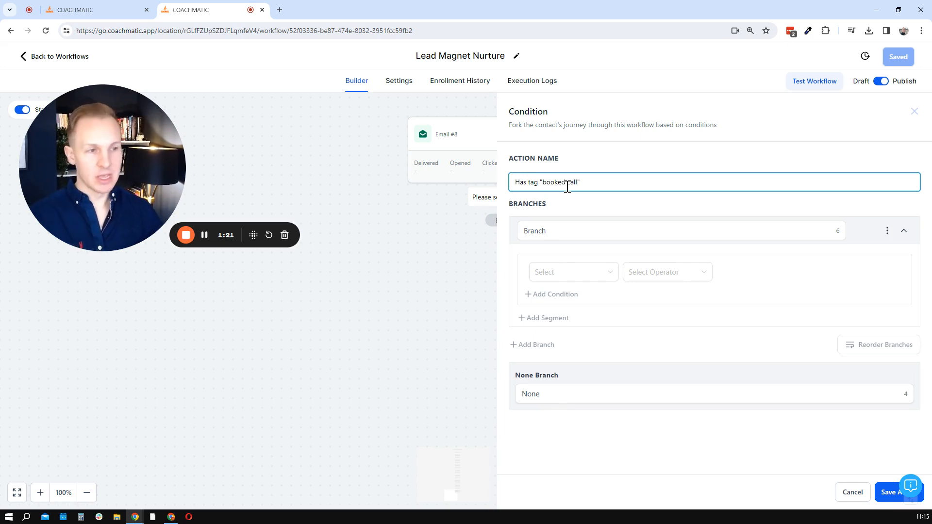
click(559, 237)
double_click(560, 236)
text(Yes)
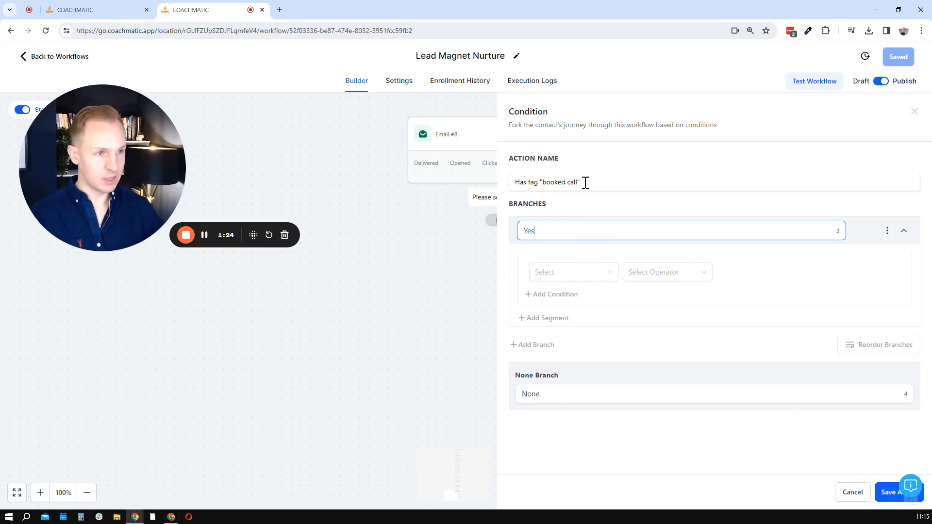
click(585, 182)
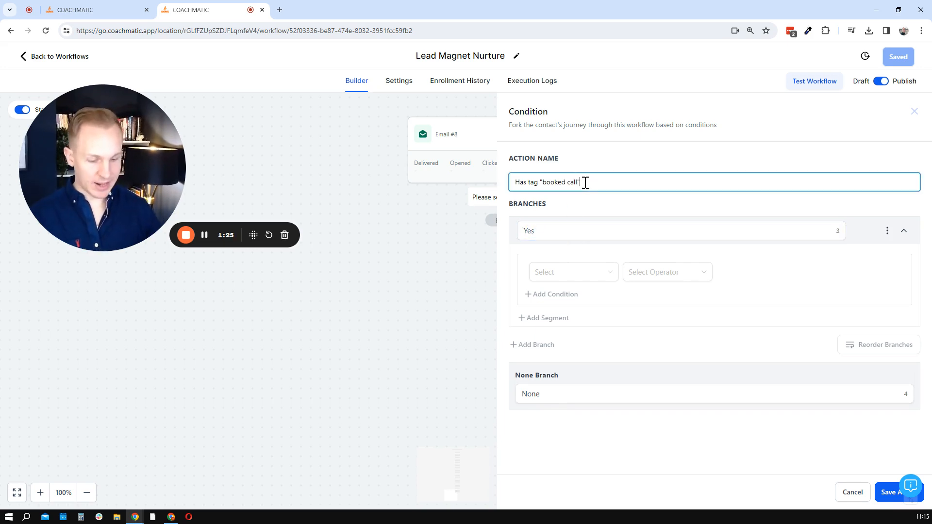
Step: Rename the condition's None branch to No
click(547, 394)
double_click(547, 394)
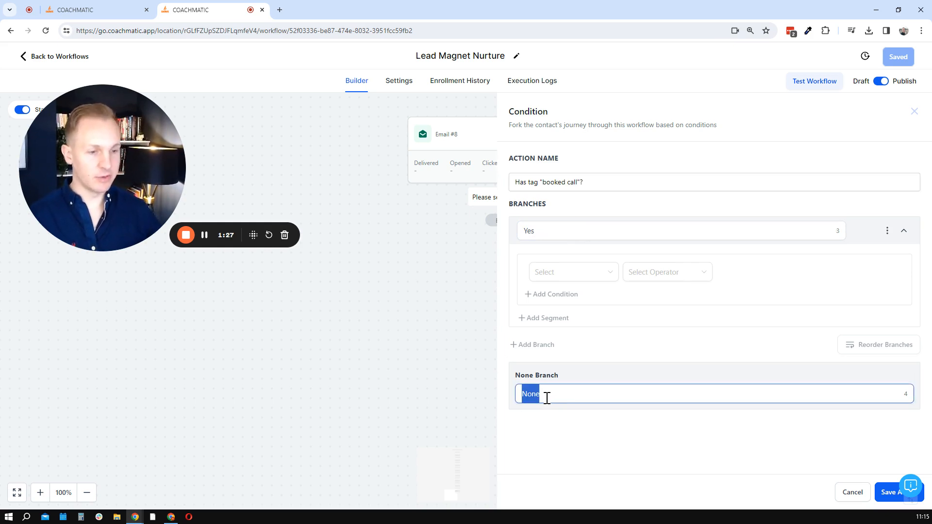
text(N)
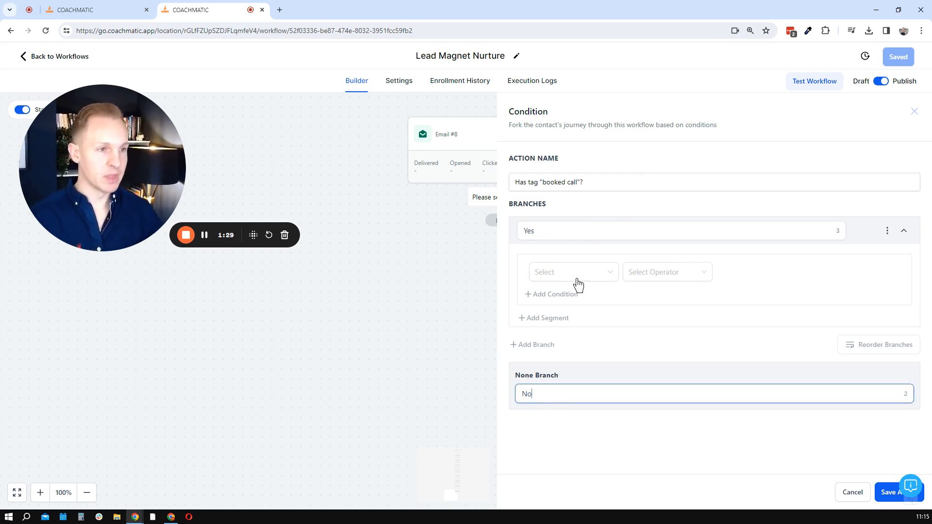
text(o)
click(576, 276)
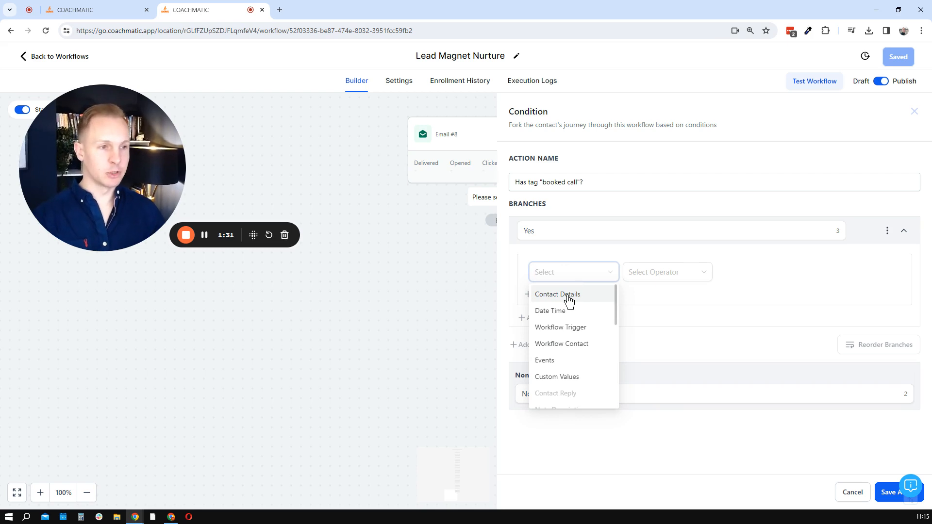
click(569, 297)
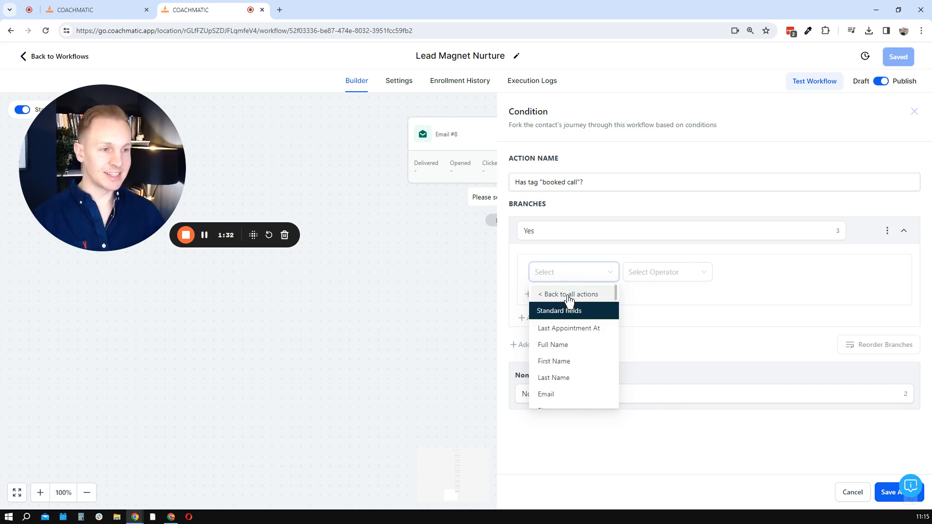
click(534, 291)
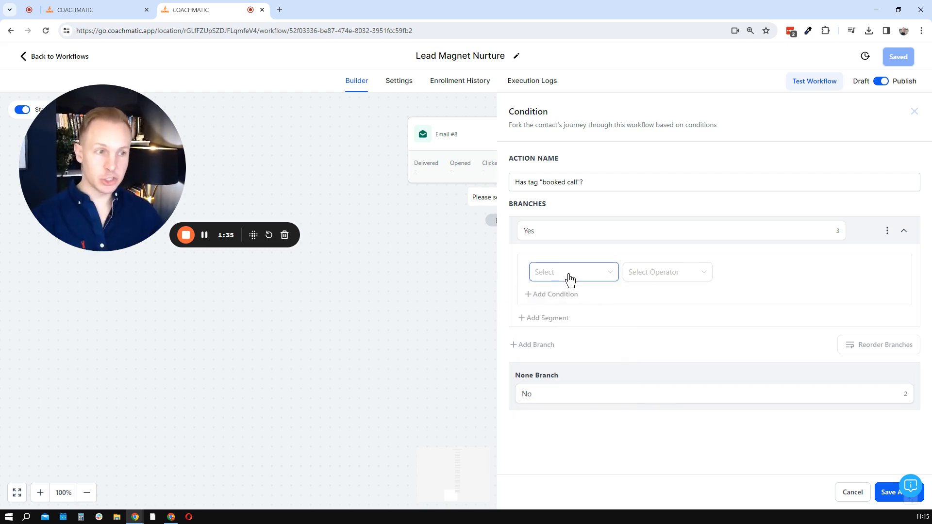
Step: Choose Tags from the Contact Details standard fields as the Yes branch's condition field
click(569, 276)
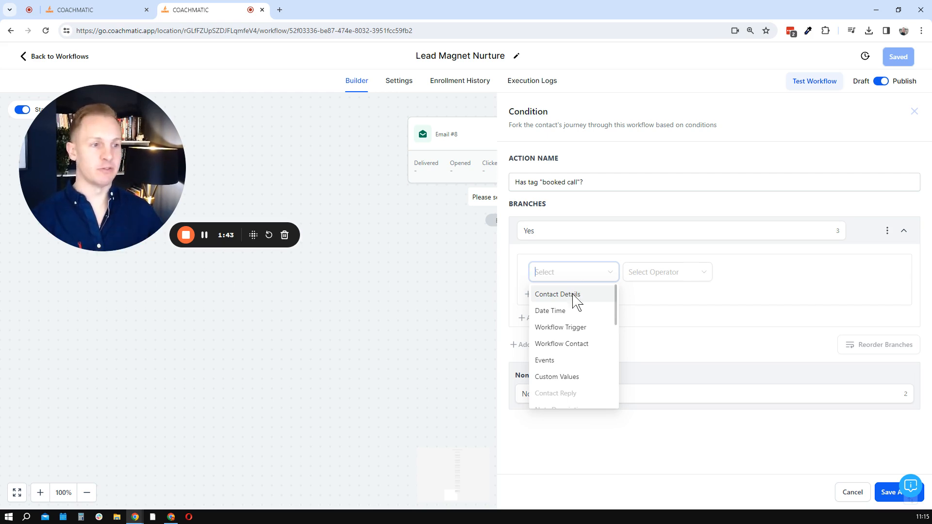
click(573, 295)
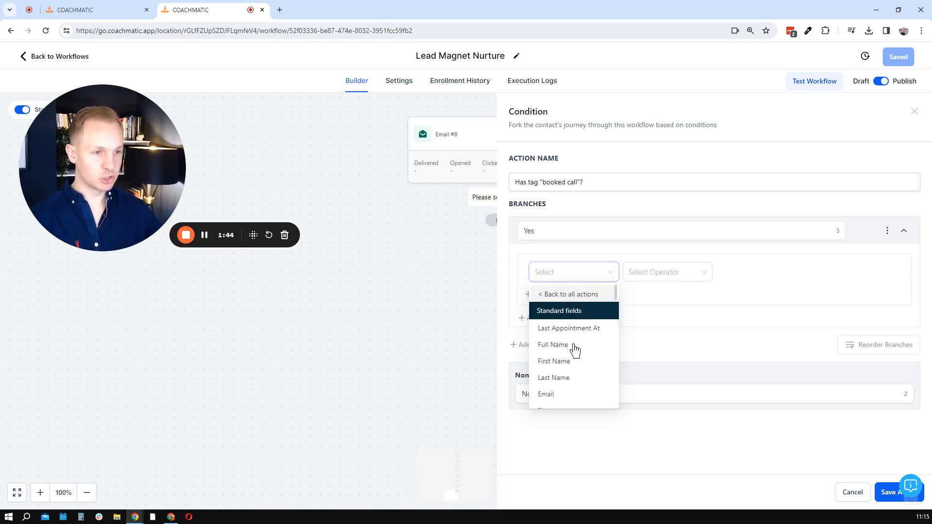
scroll(574, 348, down, 6)
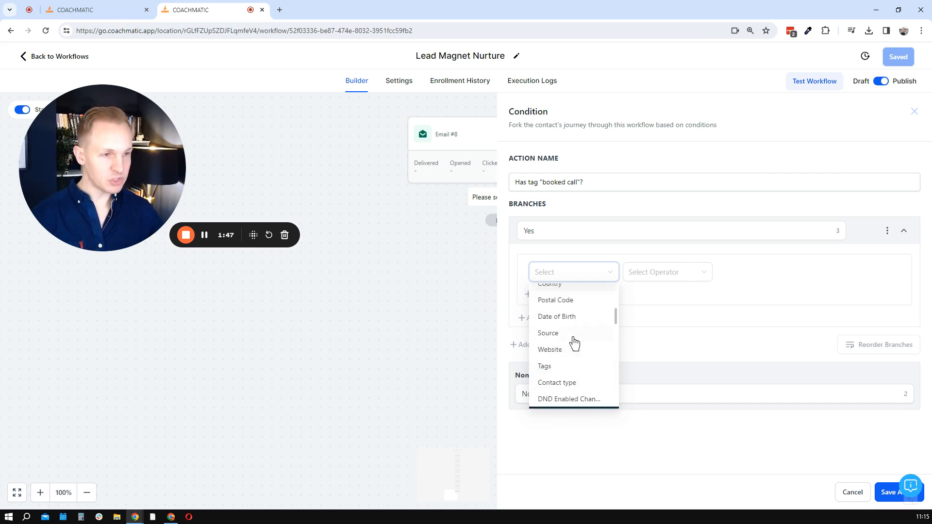
scroll(574, 344, down, 2)
scroll(566, 335, up, 2)
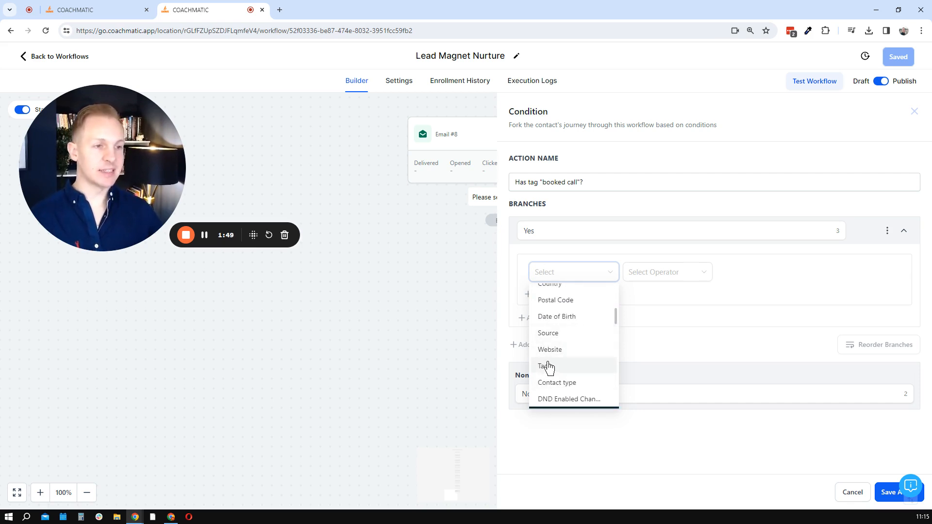
scroll(548, 367, up, 7)
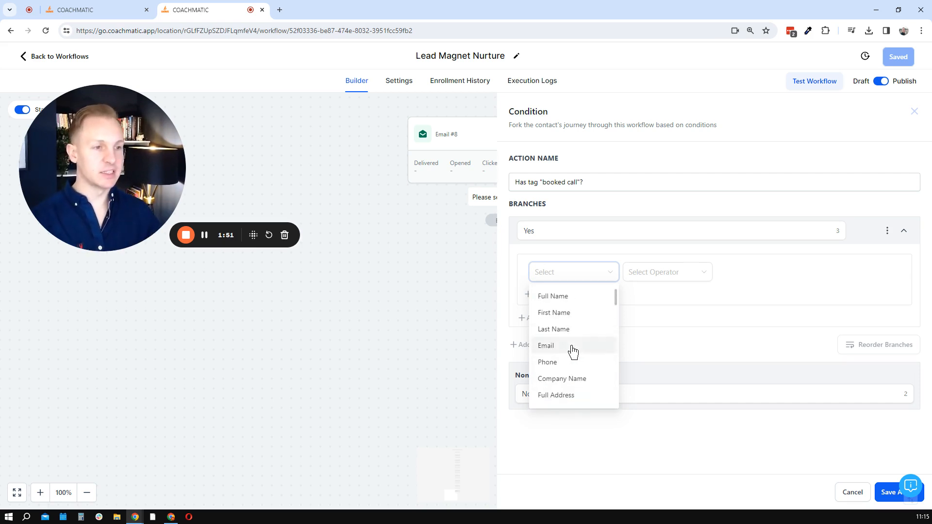
scroll(573, 350, down, 4)
scroll(575, 351, down, 4)
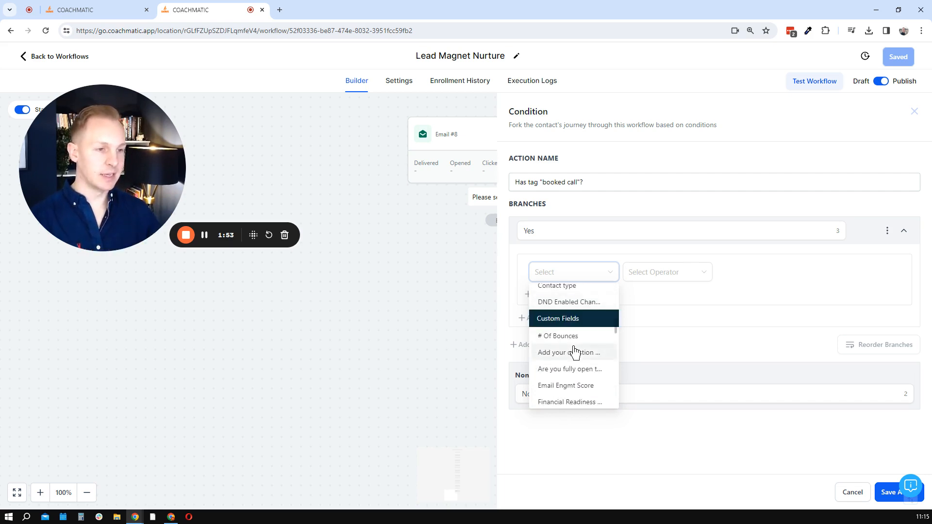
scroll(574, 351, down, 2)
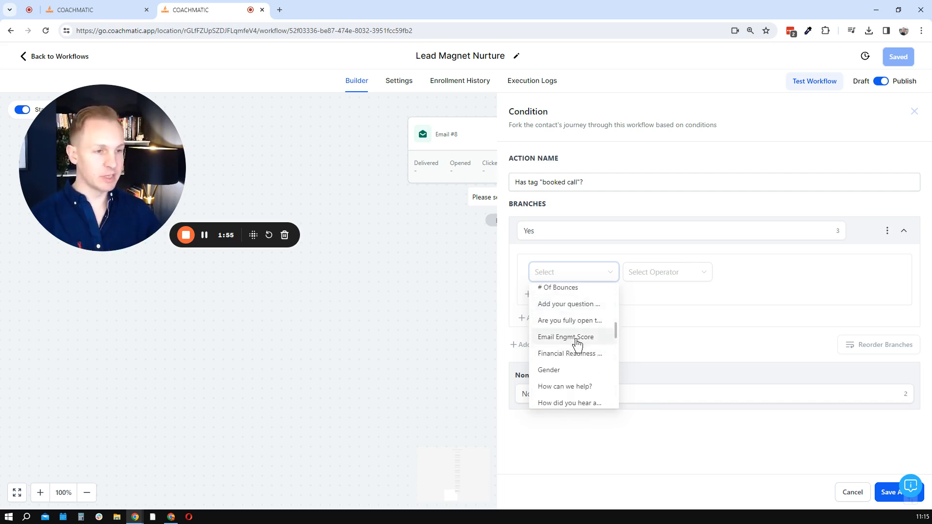
scroll(577, 343, down, 2)
scroll(584, 383, up, 6)
scroll(582, 368, down, 1)
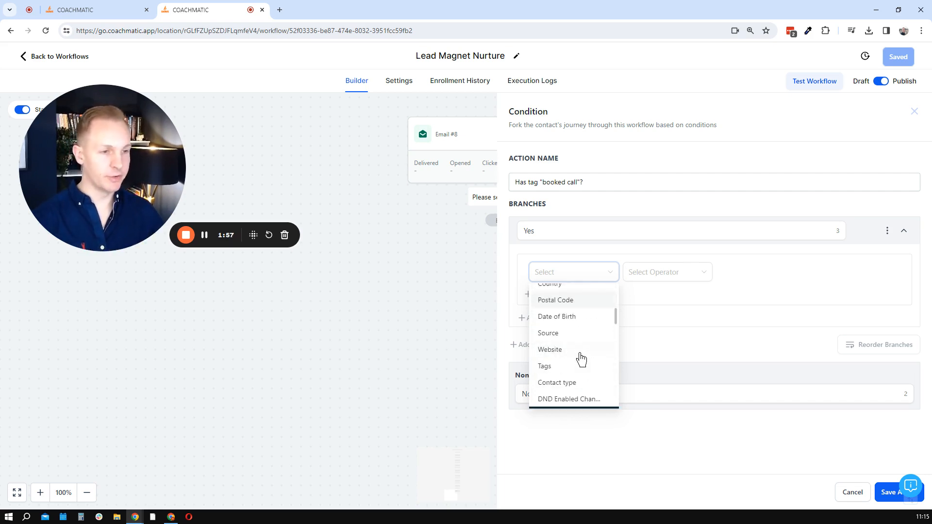
click(554, 367)
Step: Set the Yes branch's Tags condition to Includes "call booked" and save the action
click(646, 281)
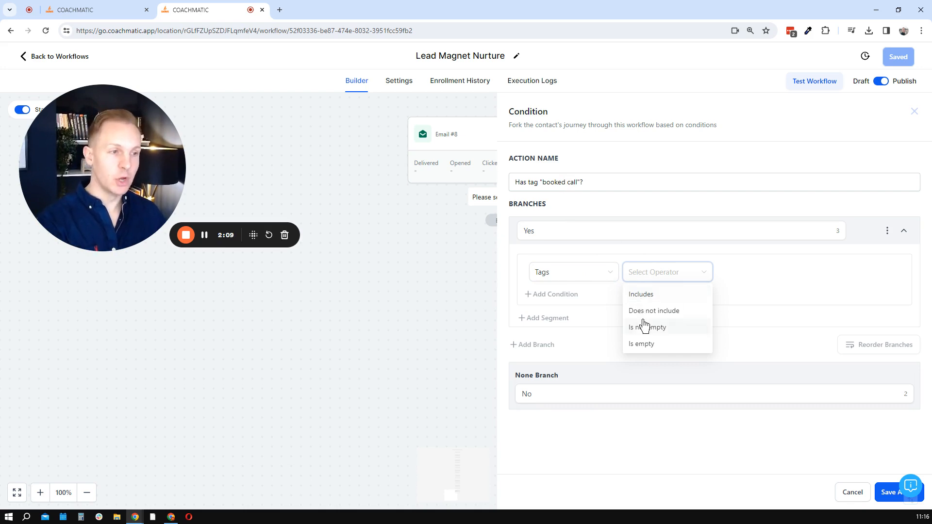
click(659, 295)
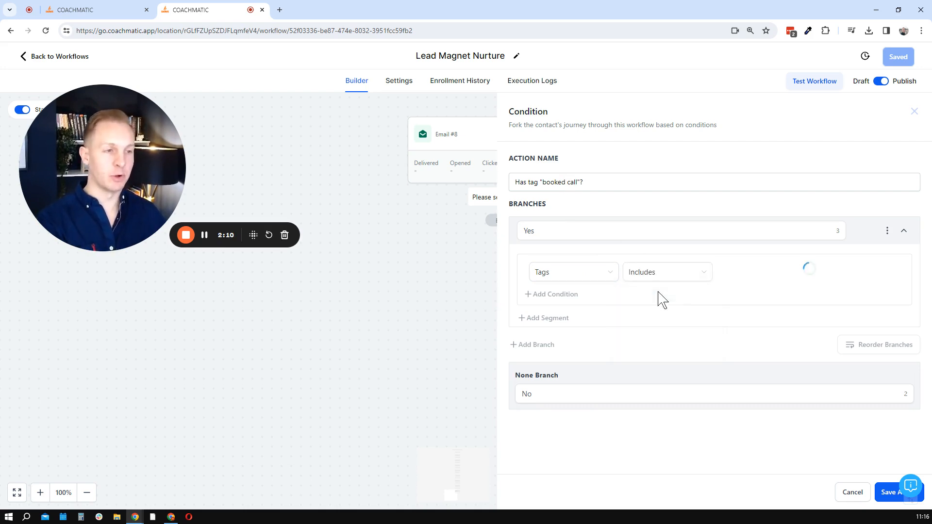
click(769, 275)
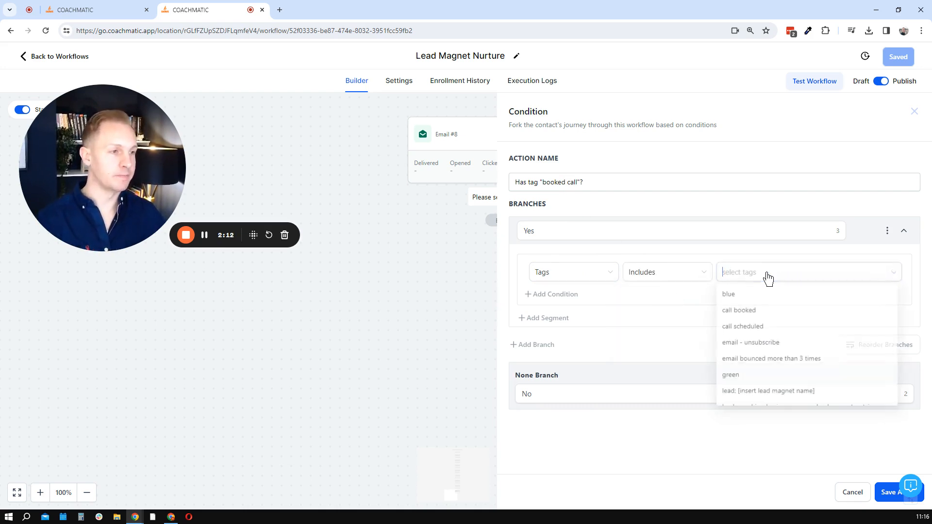
click(761, 312)
click(696, 249)
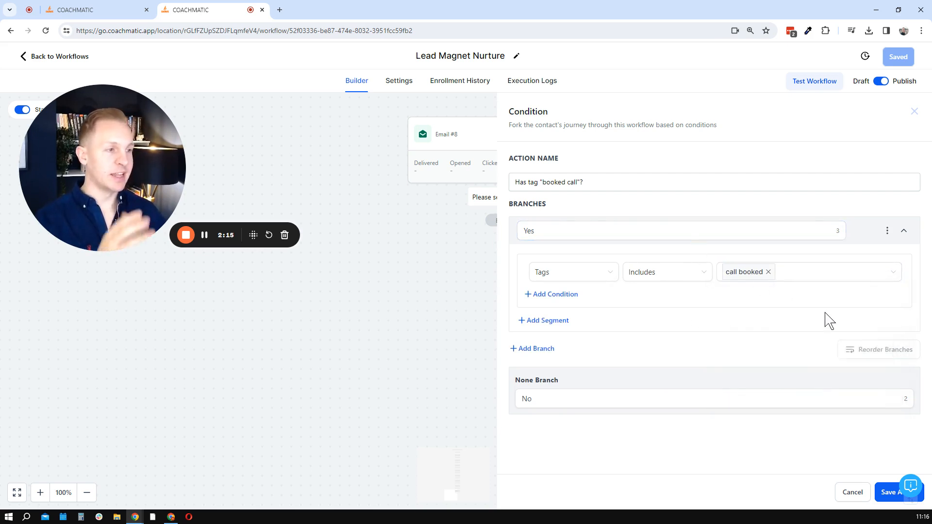
click(884, 496)
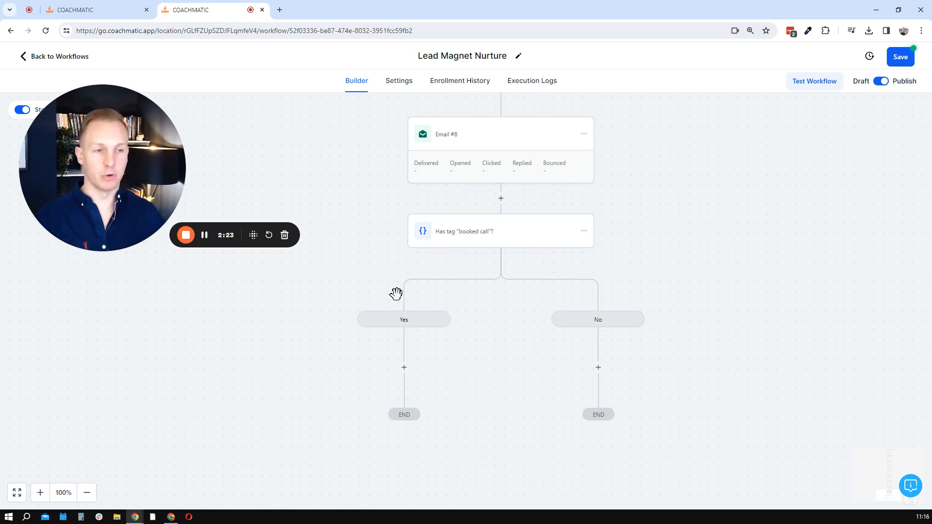
Step: Add a second branch to the Has tag "booked call"? condition, using the contact detail Tags as its field
click(517, 240)
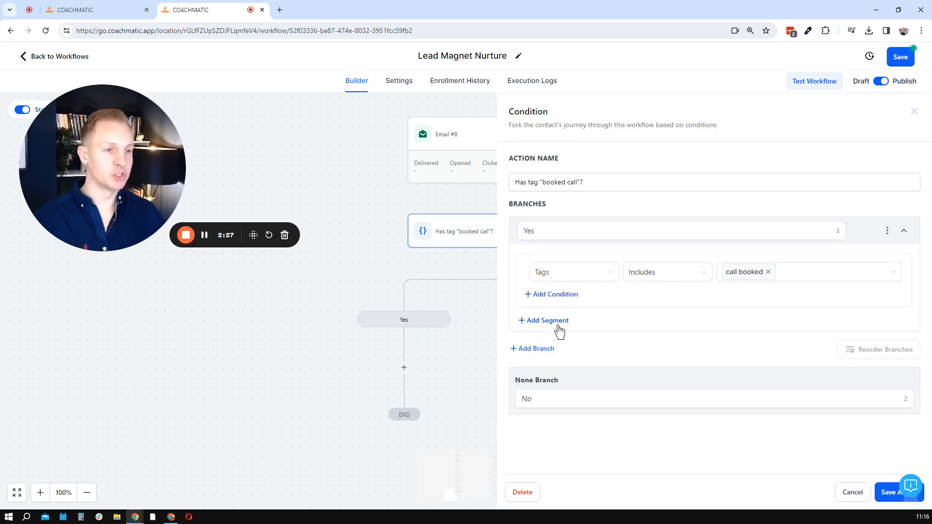
click(535, 349)
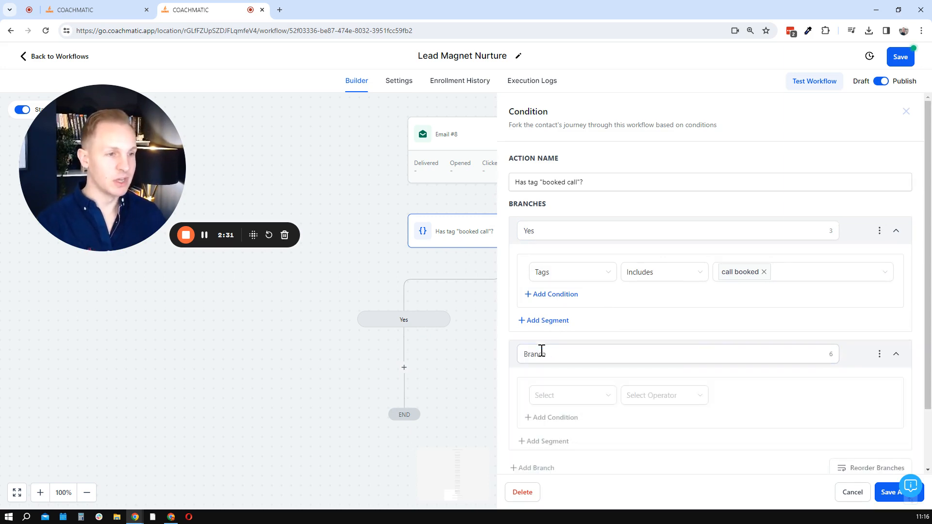
click(574, 398)
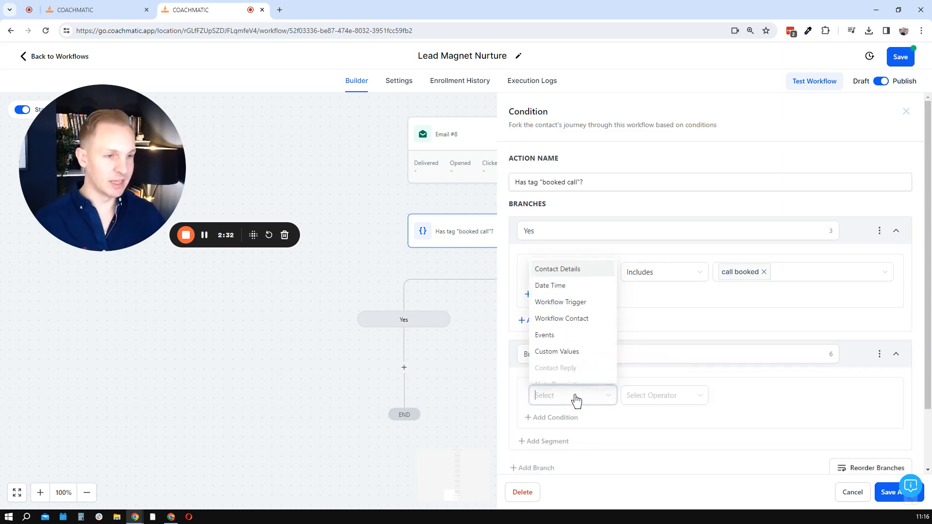
click(577, 270)
scroll(569, 338, down, 5)
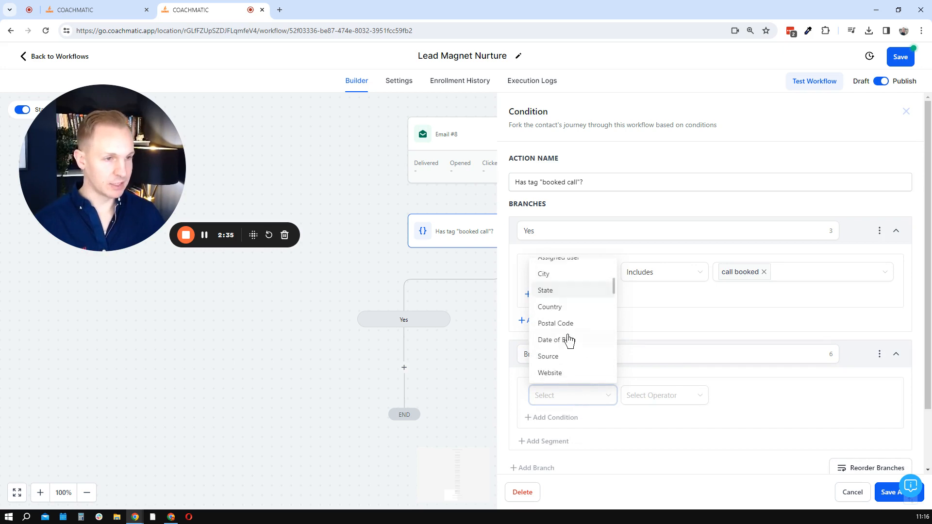
click(559, 341)
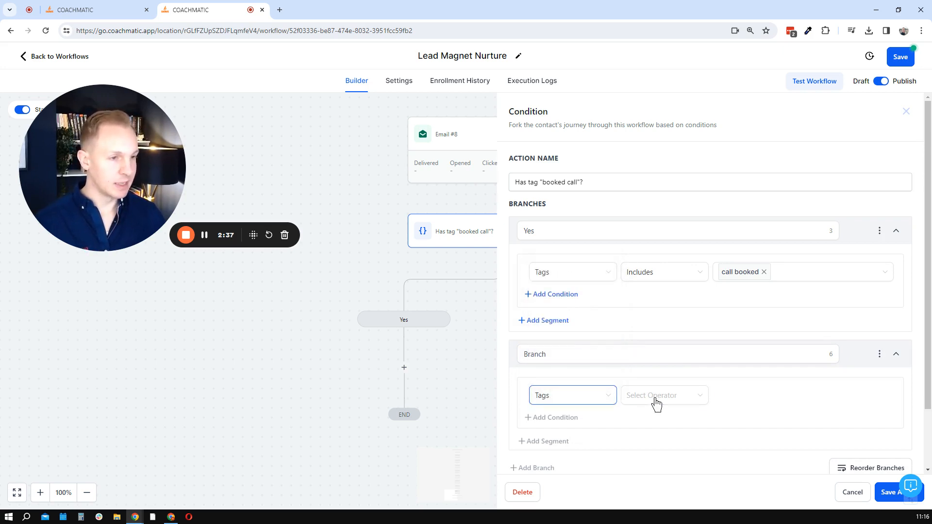
Step: Set the second branch's Tags condition to Includes "lead: [insert lead magnet name]" and save the action
click(654, 399)
click(672, 421)
click(768, 401)
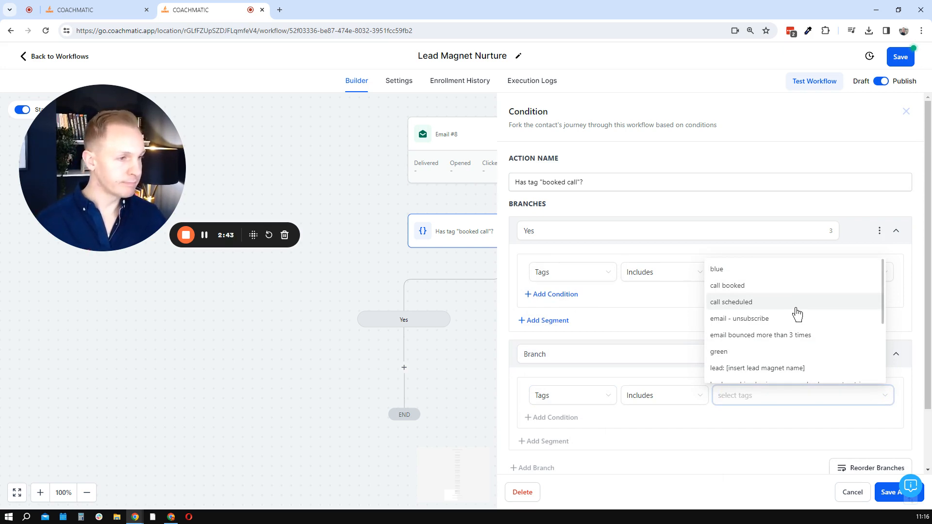
scroll(797, 314, down, 1)
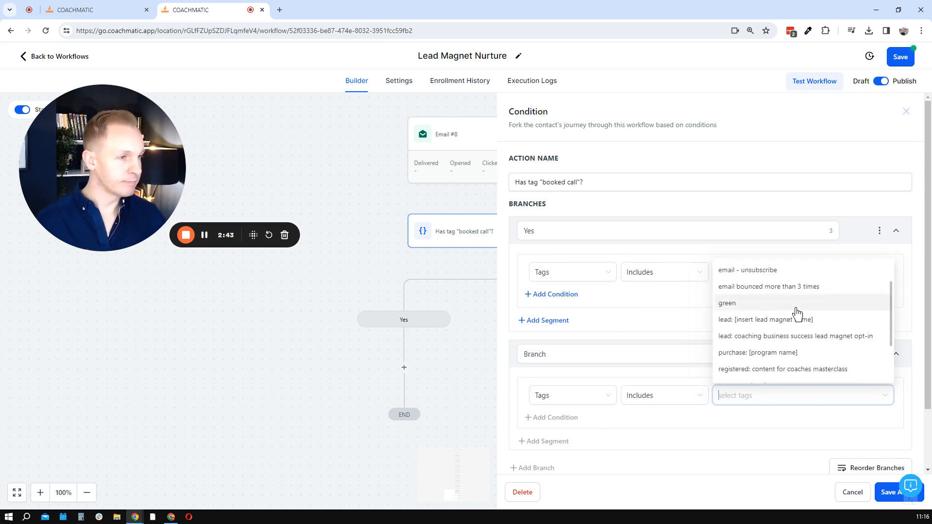
click(753, 321)
click(837, 421)
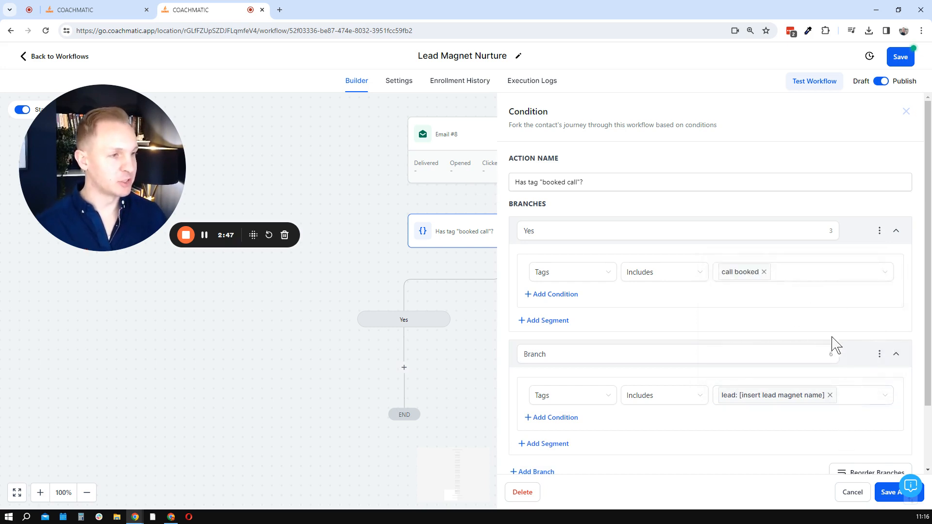
click(887, 493)
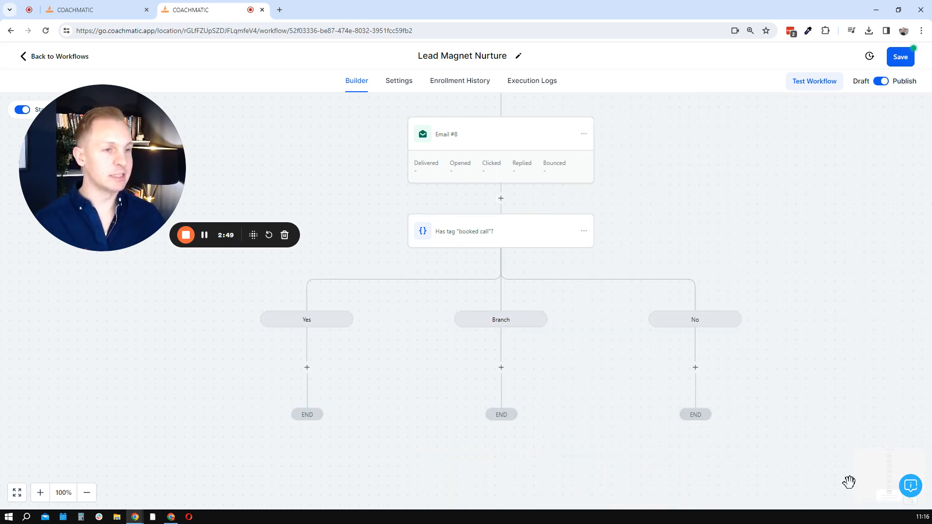
Step: Reopen the Has tag "booked call"? condition and rename its second branch to "Lead Ma"
click(491, 243)
click(563, 308)
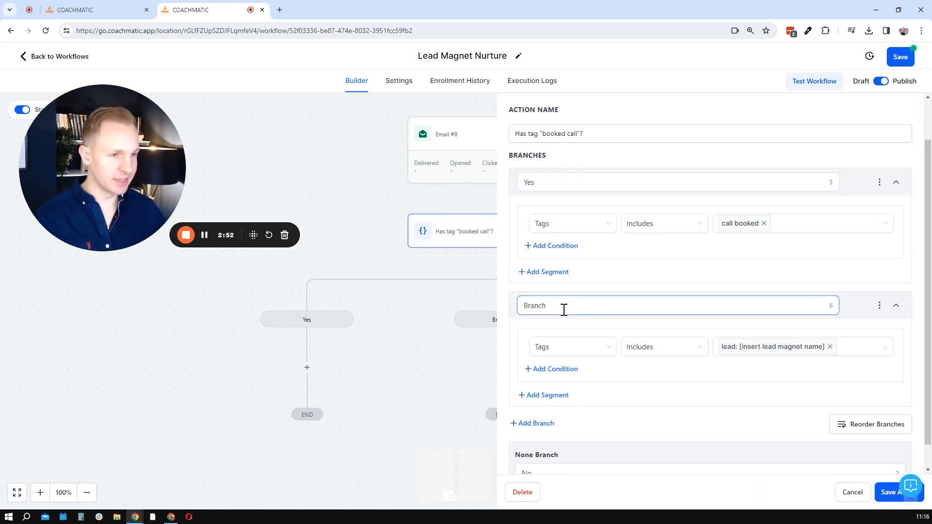
double_click(563, 309)
text(Lead Ma)
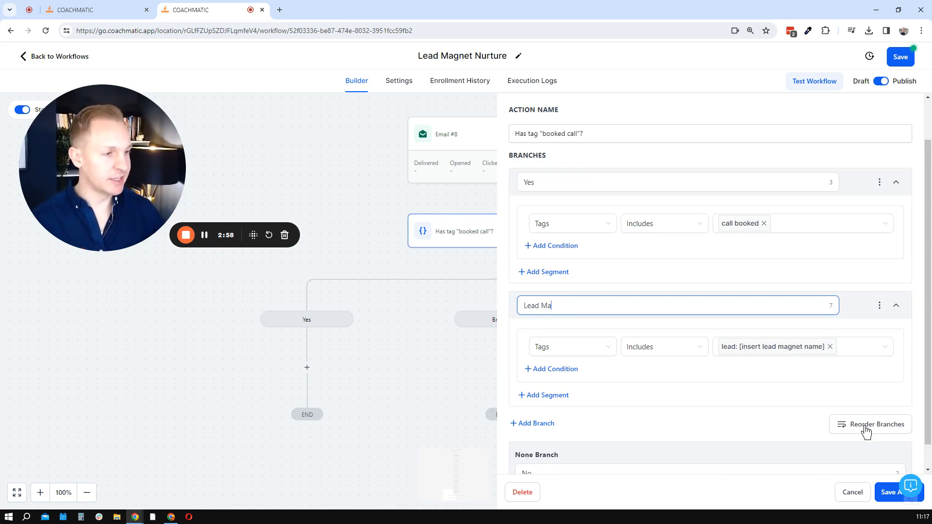
Step: Delete the lead magnet branch from the condition, leaving only the Yes and None branches
click(879, 306)
click(829, 326)
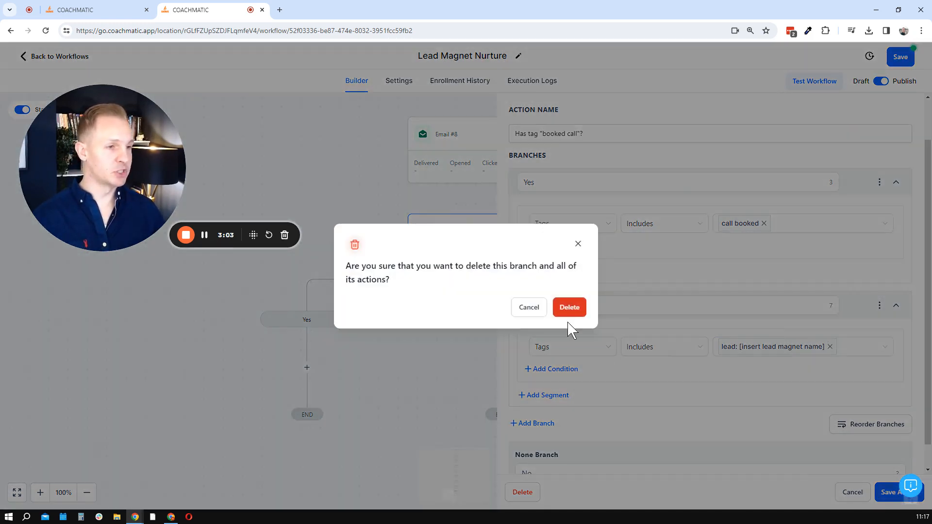
click(574, 308)
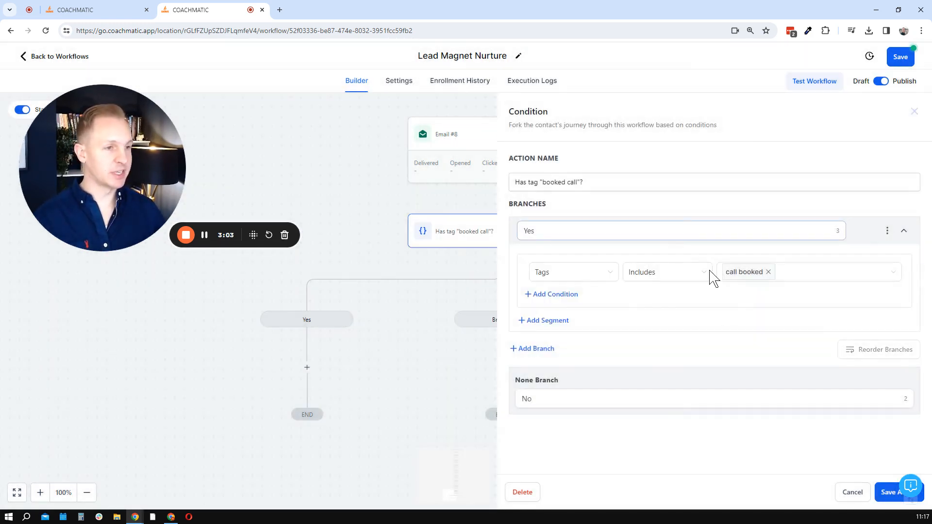
click(887, 231)
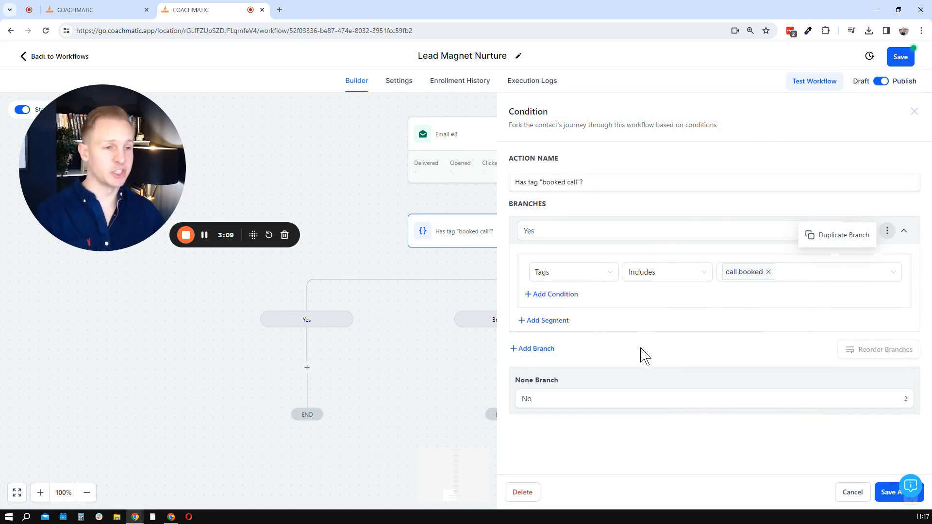
click(685, 334)
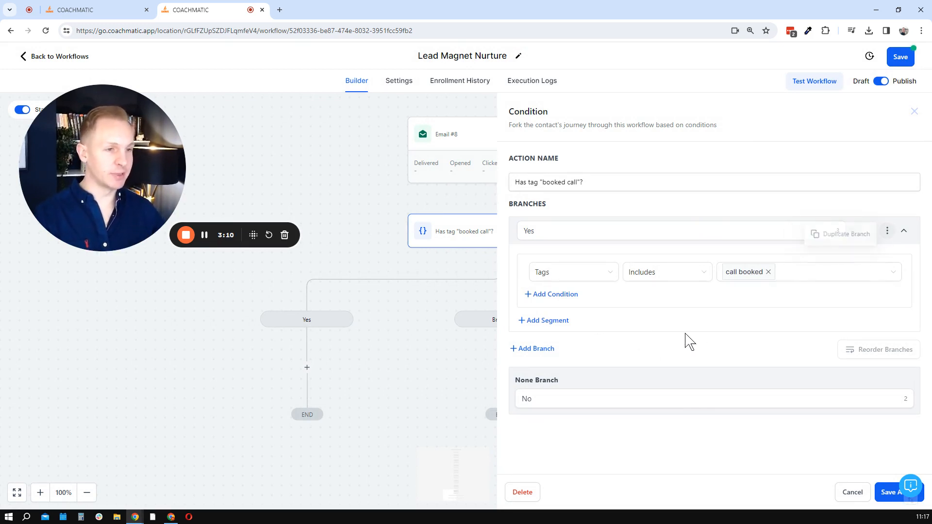
Step: Add a second condition to the Yes branch, combined with OR and using the standard field Tags
click(554, 297)
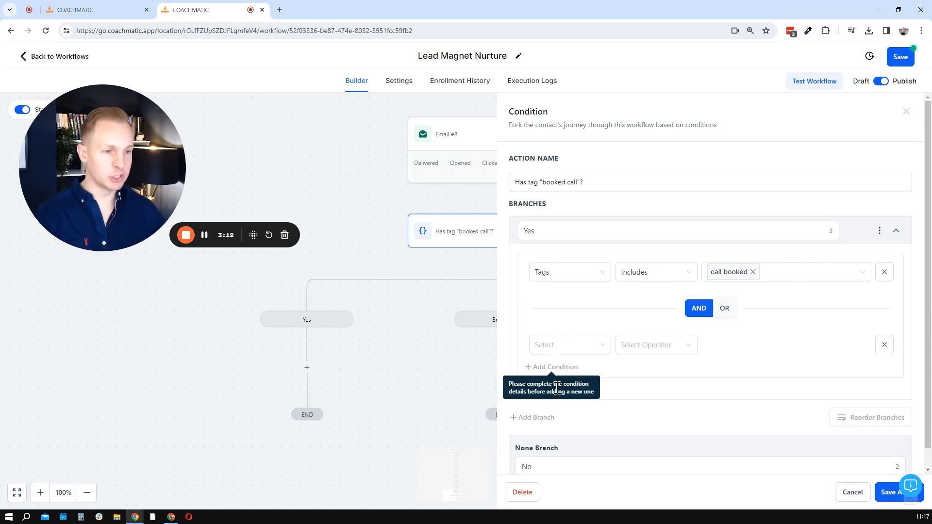
click(724, 309)
click(584, 350)
text(tag)
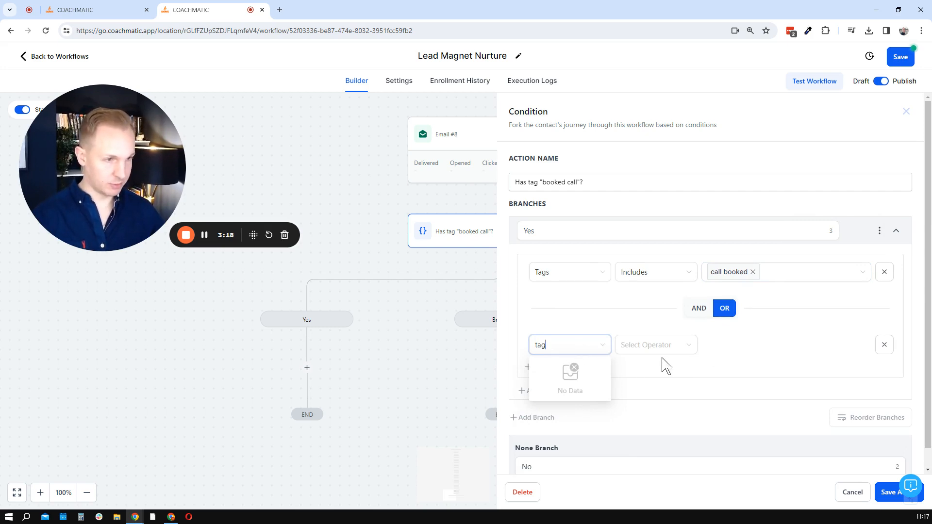
click(561, 349)
click(562, 349)
click(561, 367)
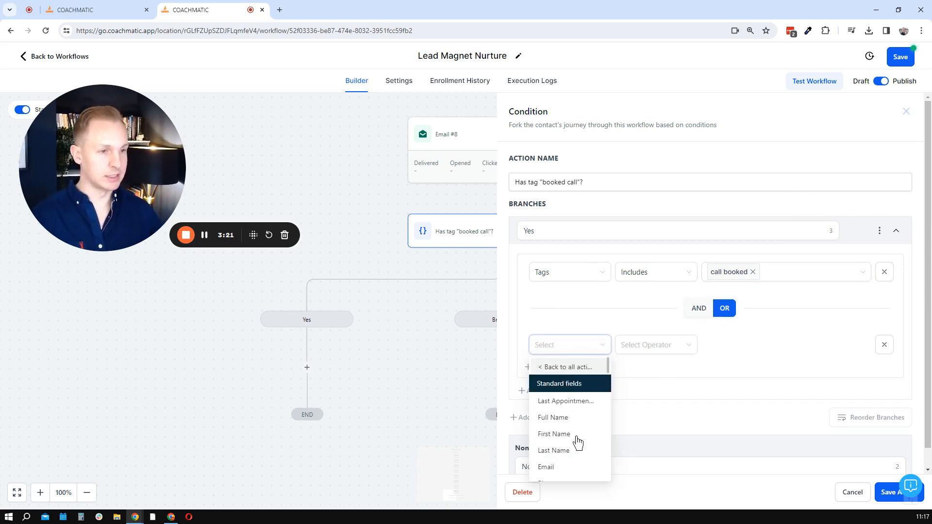
scroll(575, 439, down, 5)
scroll(568, 418, down, 2)
click(558, 442)
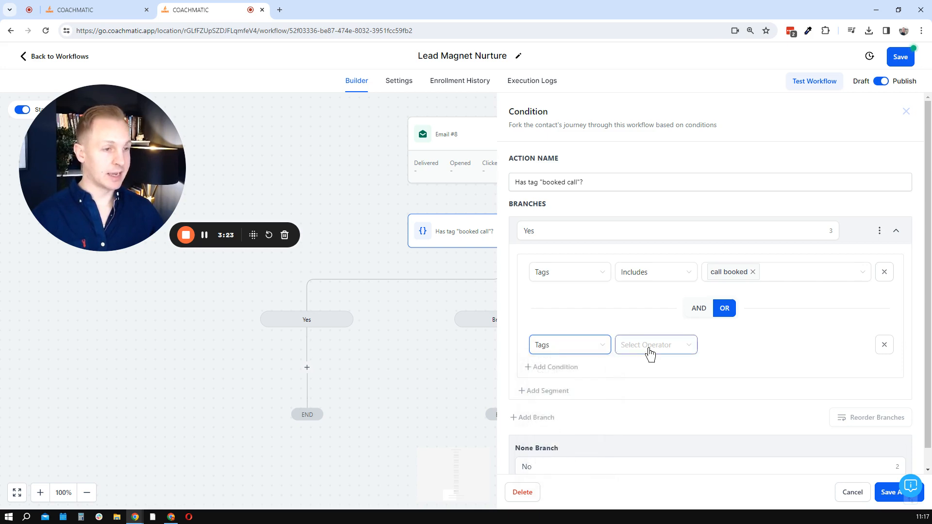
Step: Set the Yes branch's second Tags condition to Includes "call scheduled"
click(649, 349)
click(647, 367)
click(732, 346)
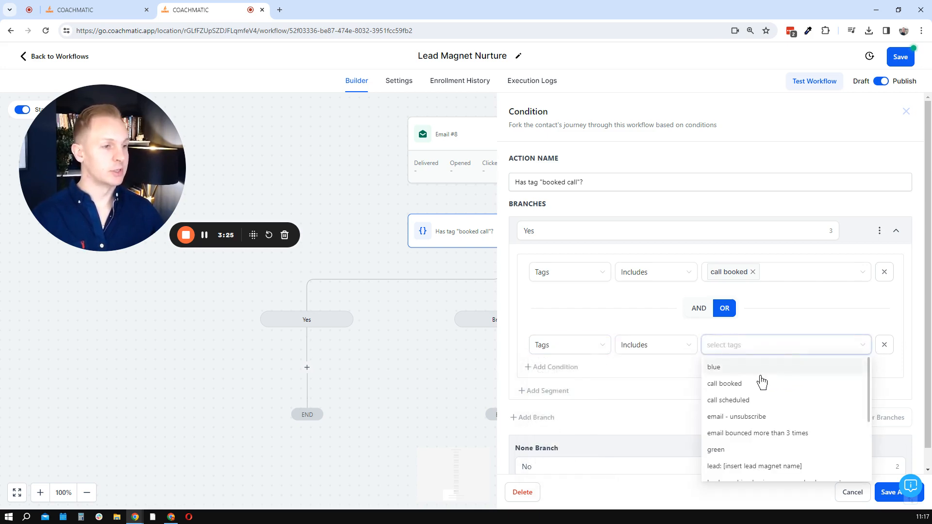
click(727, 398)
Step: Add an empty segment to the Yes branch and remove it again
click(753, 353)
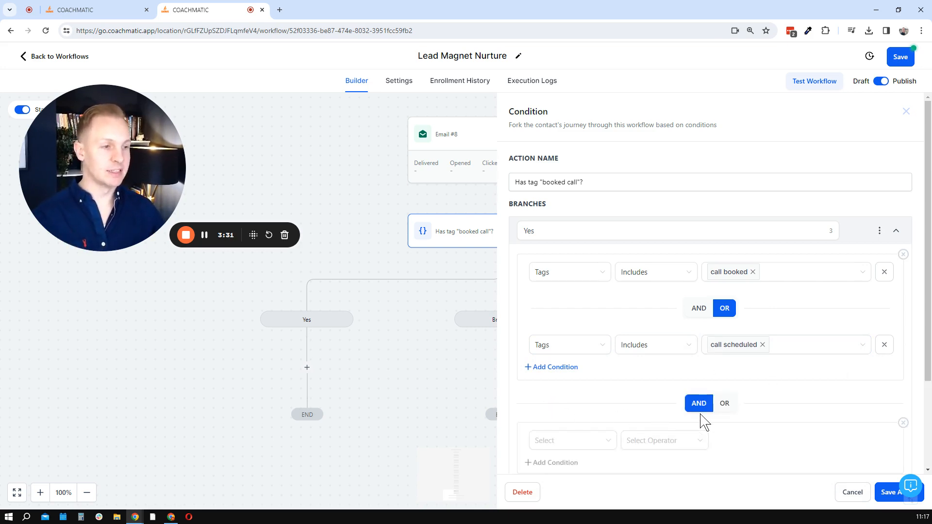
scroll(708, 418, down, 1)
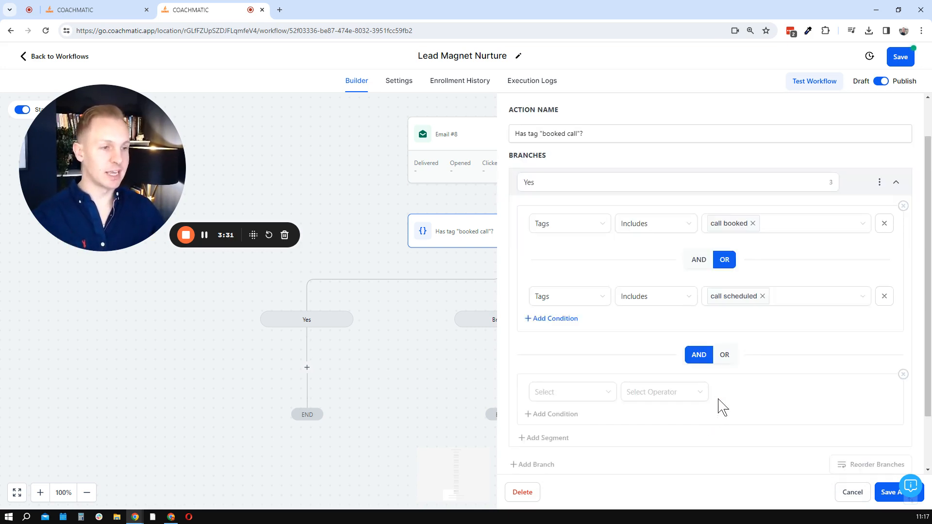
click(903, 374)
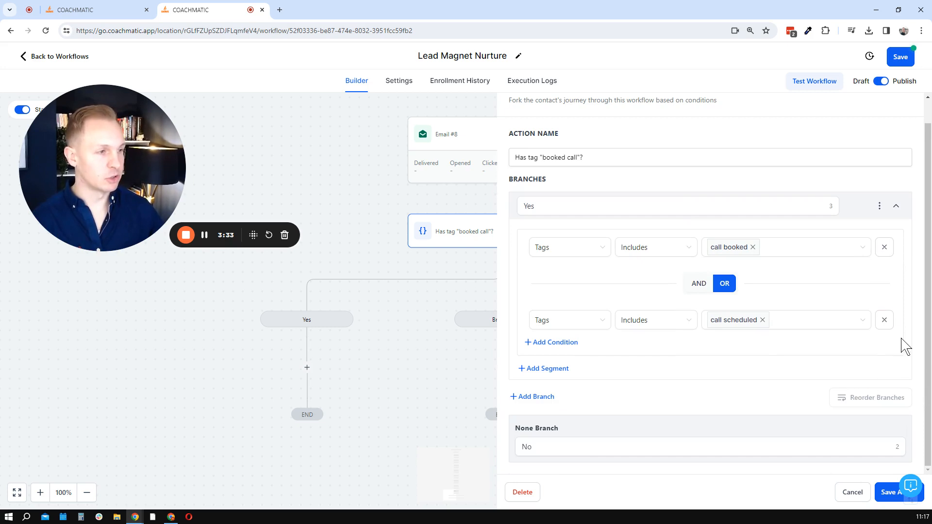
Step: Duplicate the Yes branch with its two tag conditions
click(878, 206)
click(851, 212)
scroll(747, 318, down, 4)
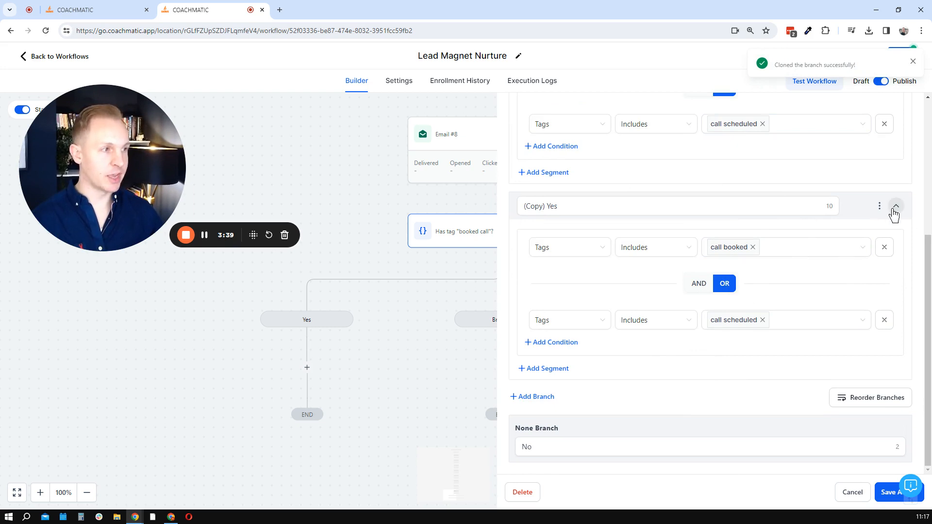
Step: Delete the copied Yes branch and save the condition action
click(879, 205)
click(838, 228)
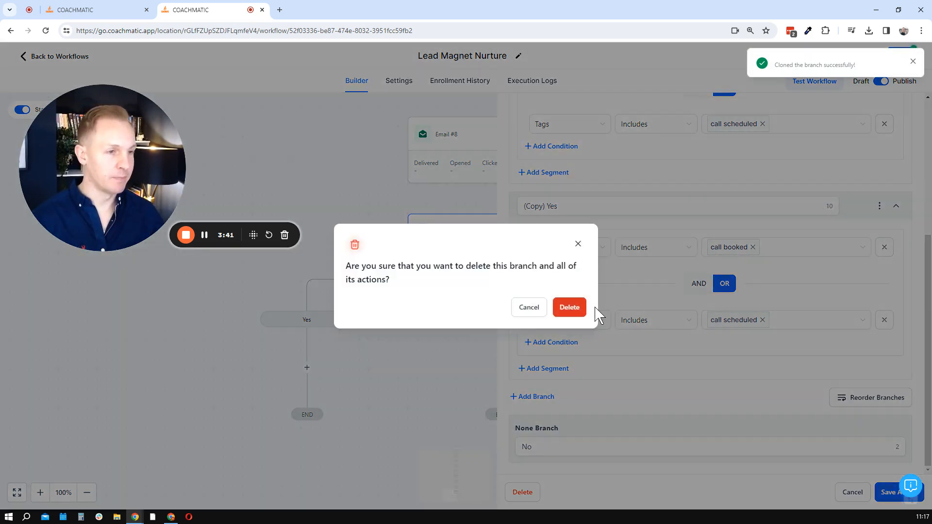
click(587, 304)
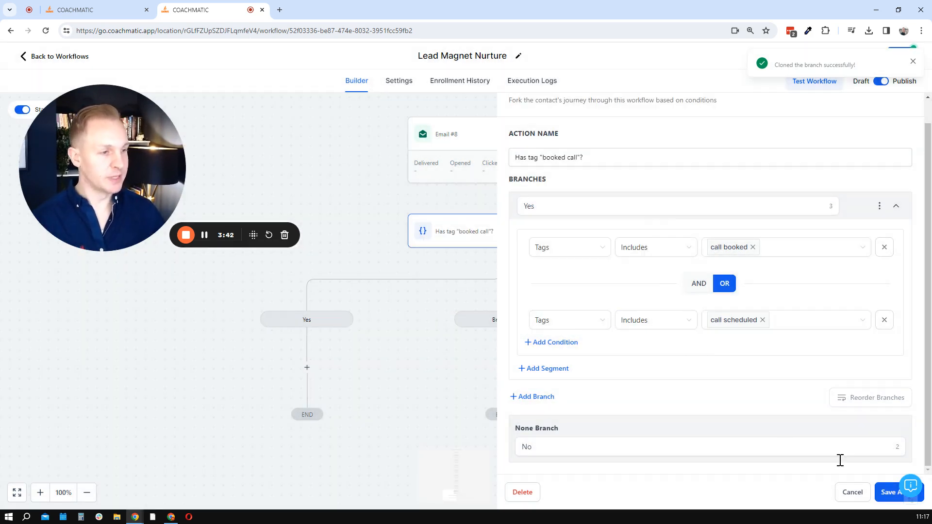
click(887, 492)
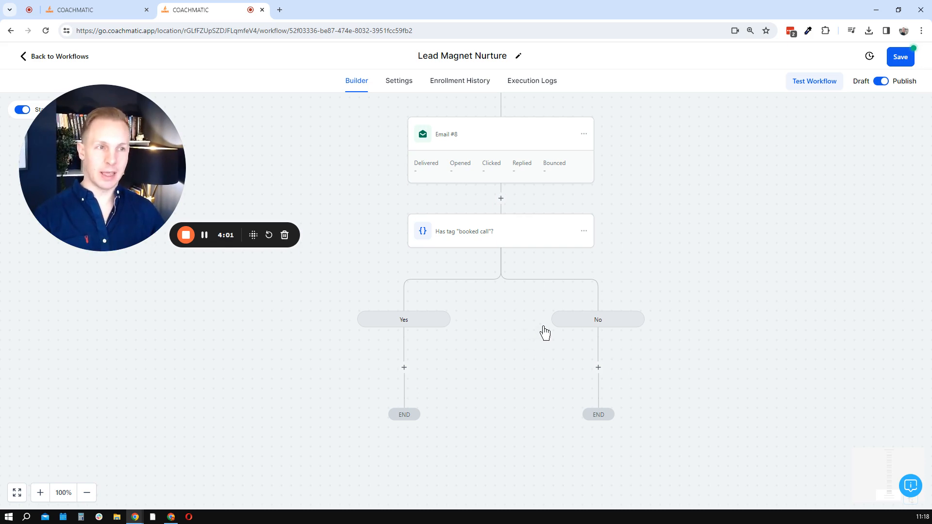
Step: Insert a Wait action between Email #8 and the Has tag "booked call"? condition
click(501, 200)
text(wait)
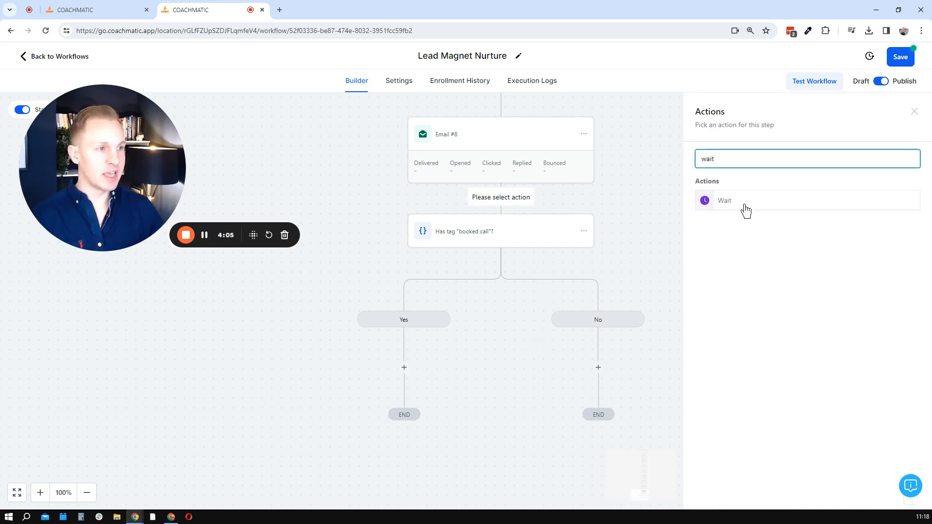
click(745, 210)
click(528, 291)
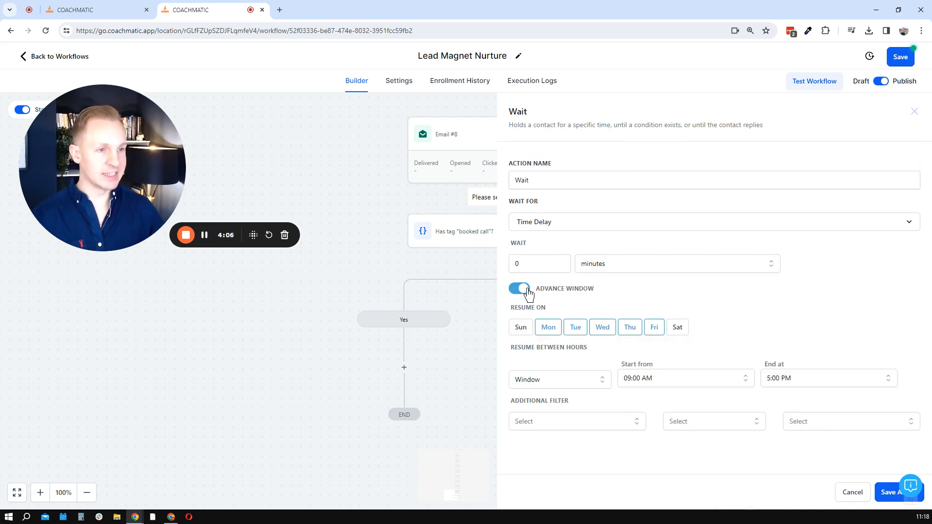
Step: Set the Wait action to wait for an Email Event, with Email #8 as the email step and Opened as the event
click(562, 223)
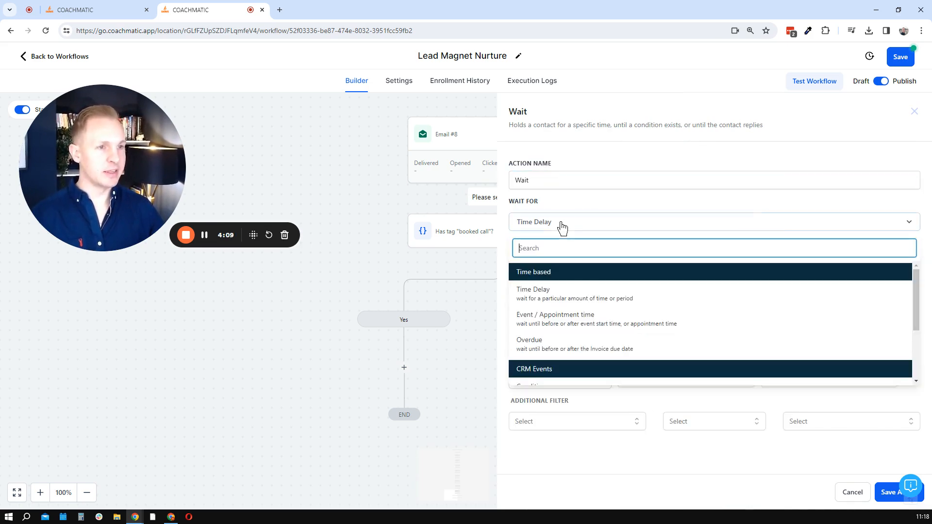
scroll(544, 329, down, 3)
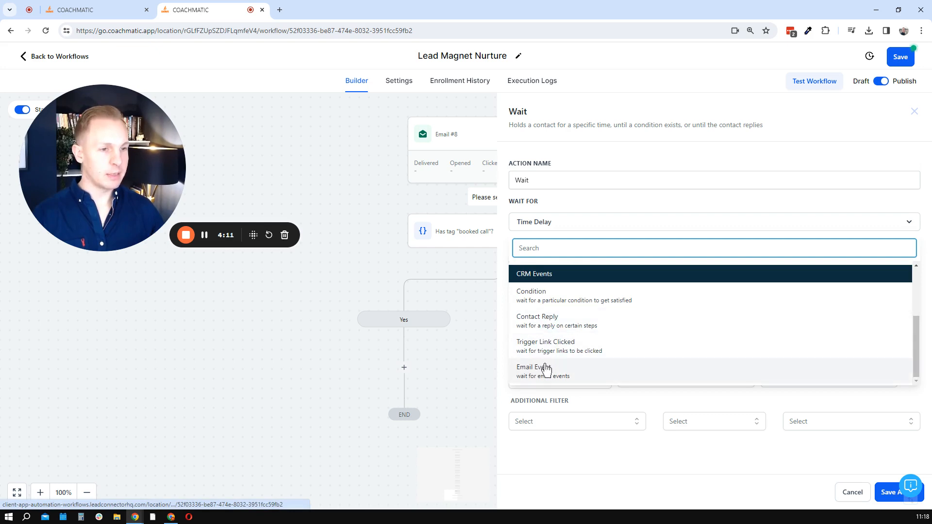
click(626, 367)
click(553, 270)
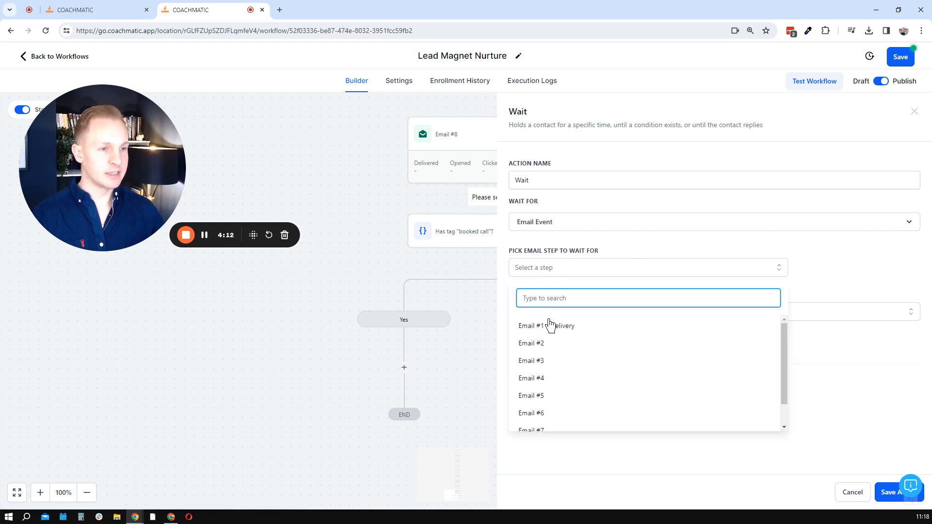
scroll(558, 408, down, 1)
click(559, 423)
click(789, 251)
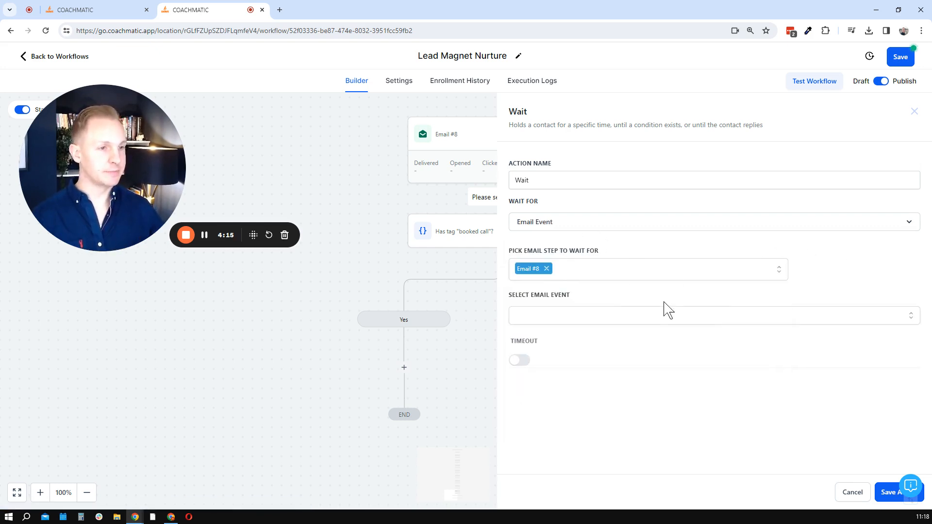
click(565, 321)
click(553, 336)
click(571, 476)
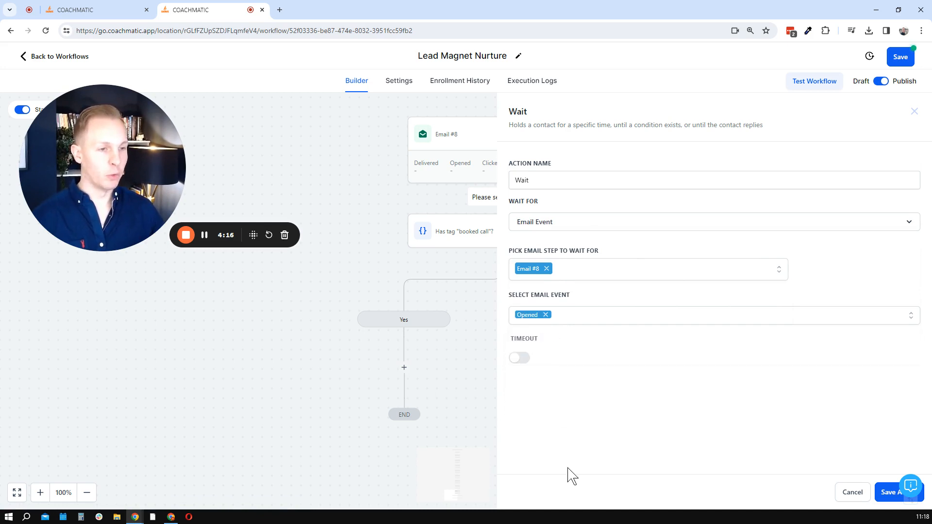
Step: Enable a timeout of 8 hours on the Wait action, name it "Wait opened or 8h has passed" and save it
click(518, 357)
click(534, 380)
text(8)
click(626, 390)
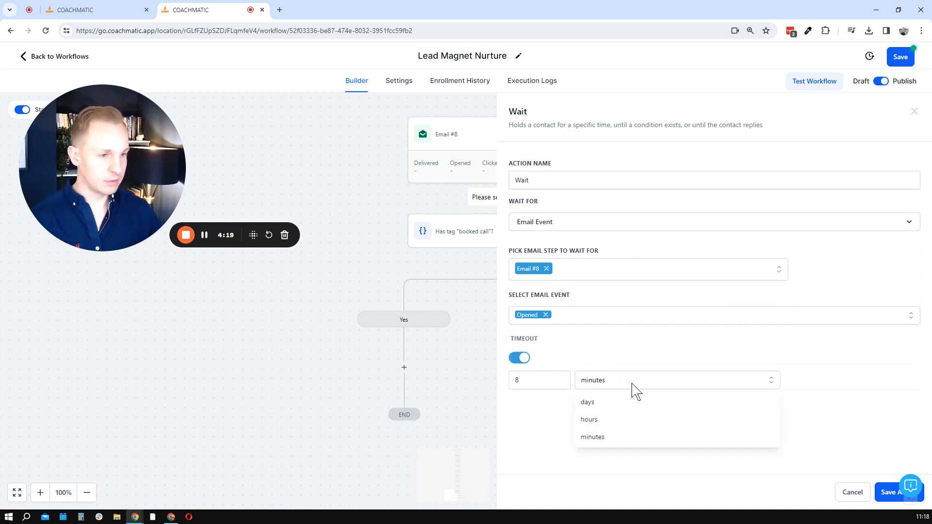
click(610, 421)
click(553, 186)
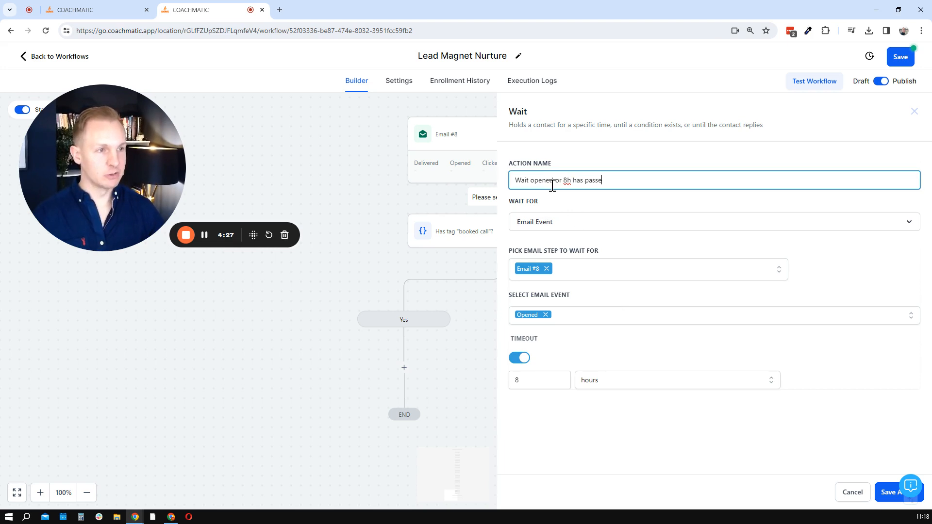
click(888, 492)
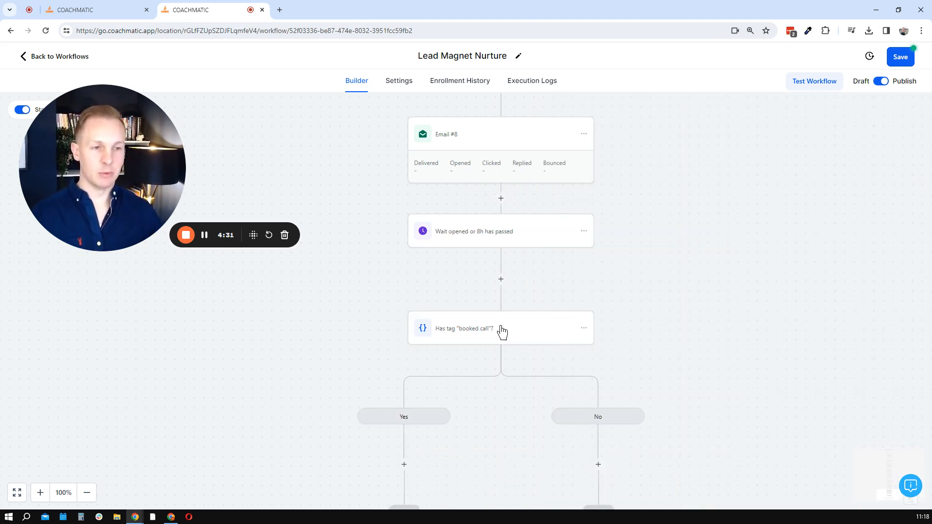
Step: Remove the "call scheduled" condition from the Has tag "booked call"? action's Yes branch and rename the action to "Opened email #8?"
click(502, 332)
click(891, 277)
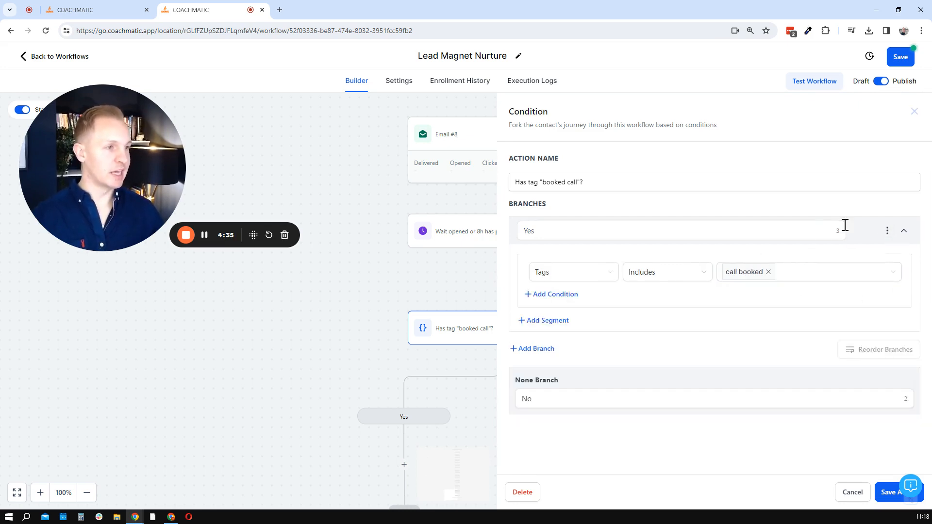
triple_click(588, 177)
text(o)
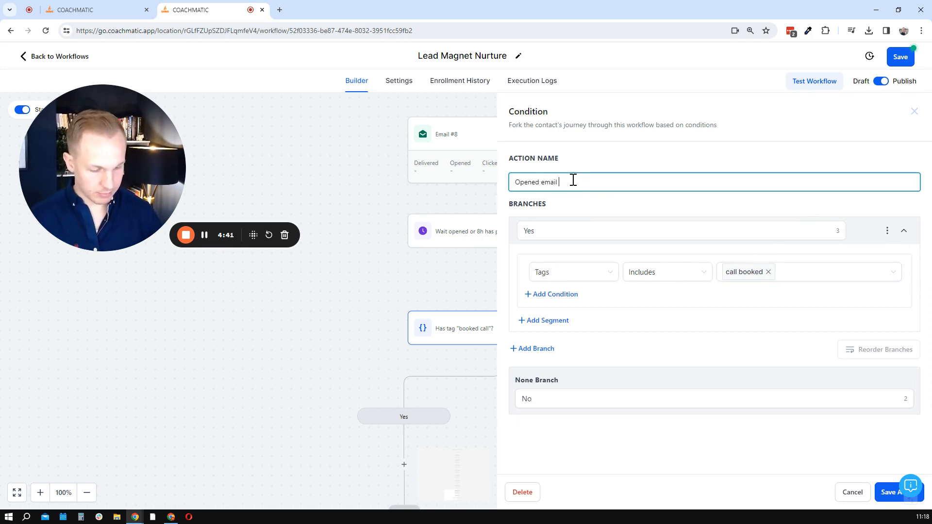
text(pened email #8?)
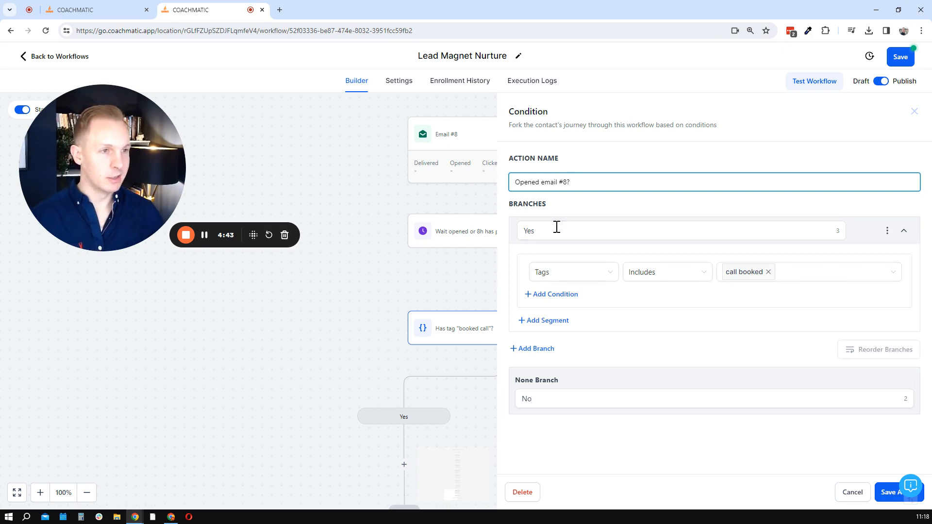
Step: Replace the Tags criterion in the Yes branch of the "Opened email #8?" condition with Email Event
click(597, 275)
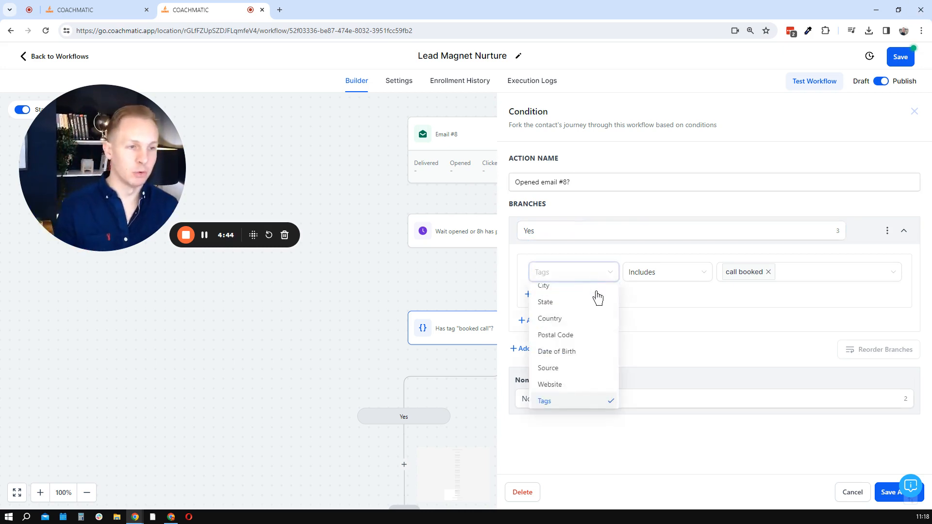
scroll(596, 297, up, 5)
click(593, 298)
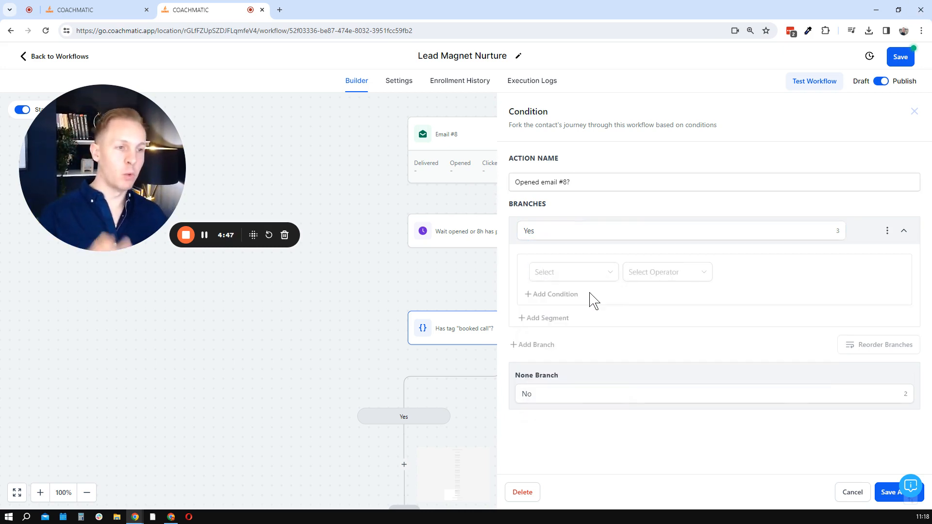
click(575, 284)
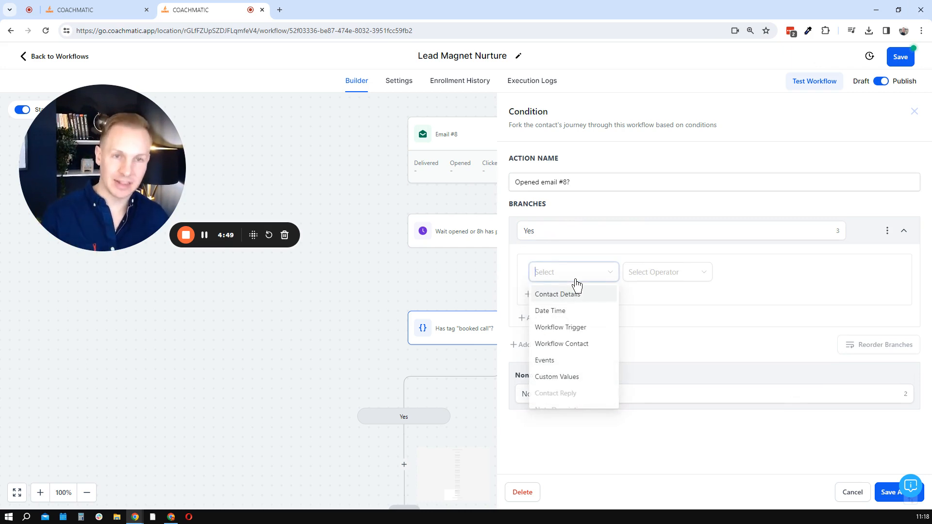
click(547, 364)
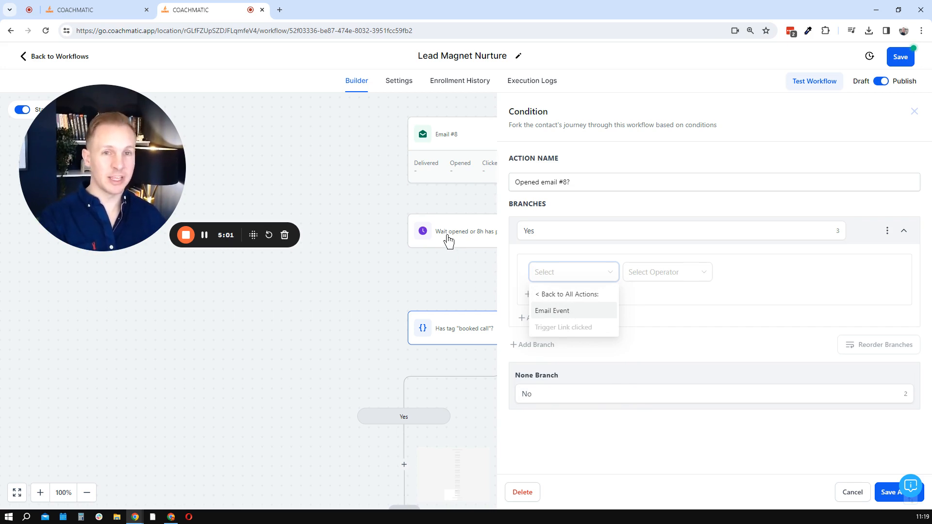
click(563, 313)
Step: Set the Yes branch's Email Event condition to Is Opened and save the action
click(650, 273)
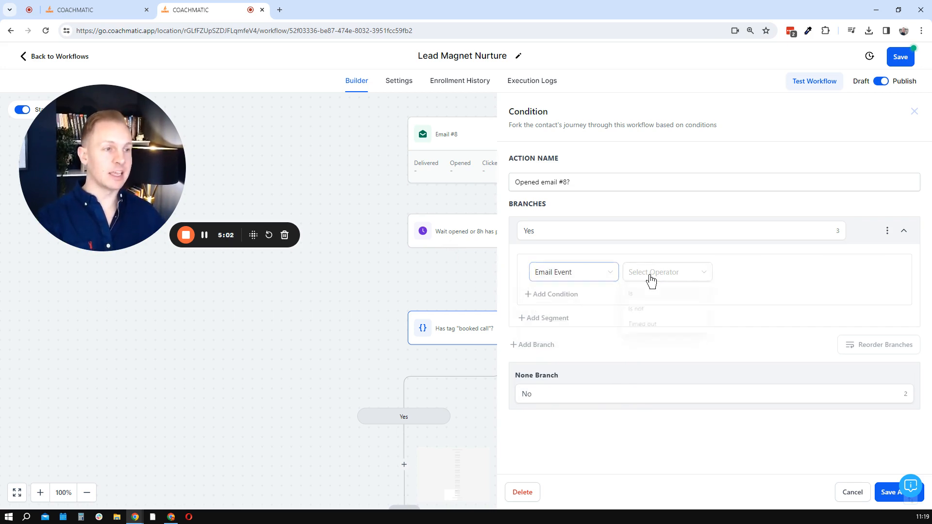
click(646, 294)
click(653, 278)
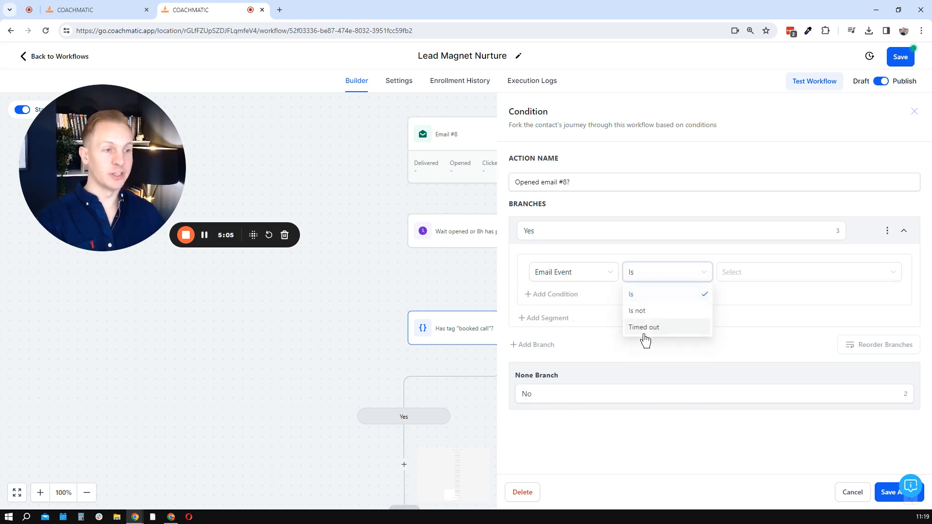
click(651, 280)
click(755, 275)
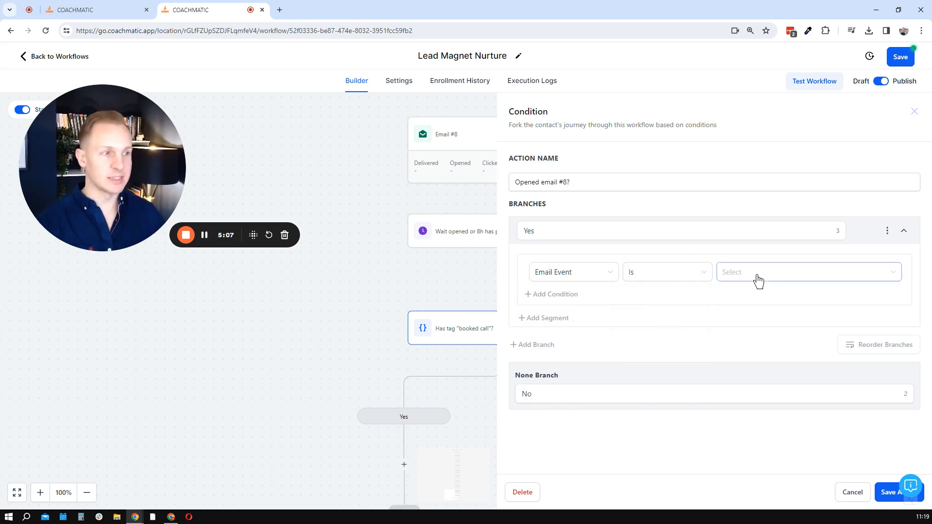
click(743, 297)
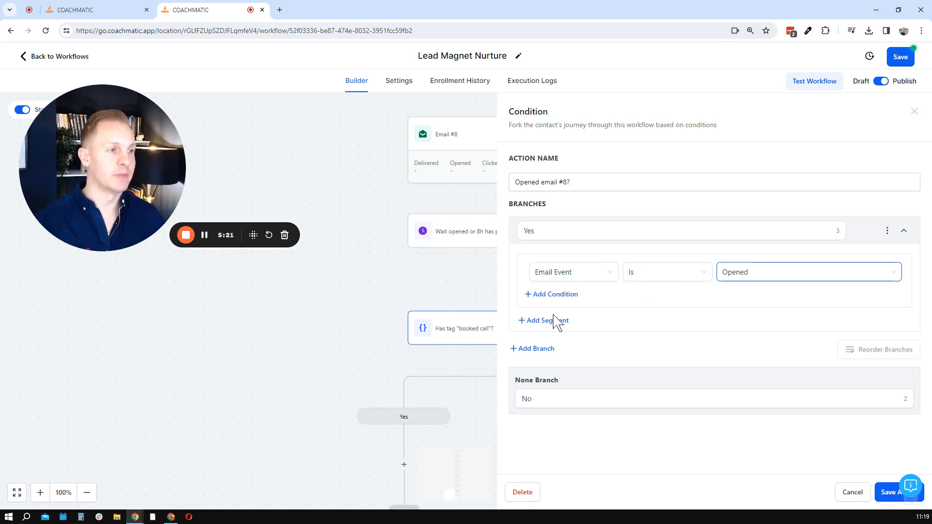
click(888, 493)
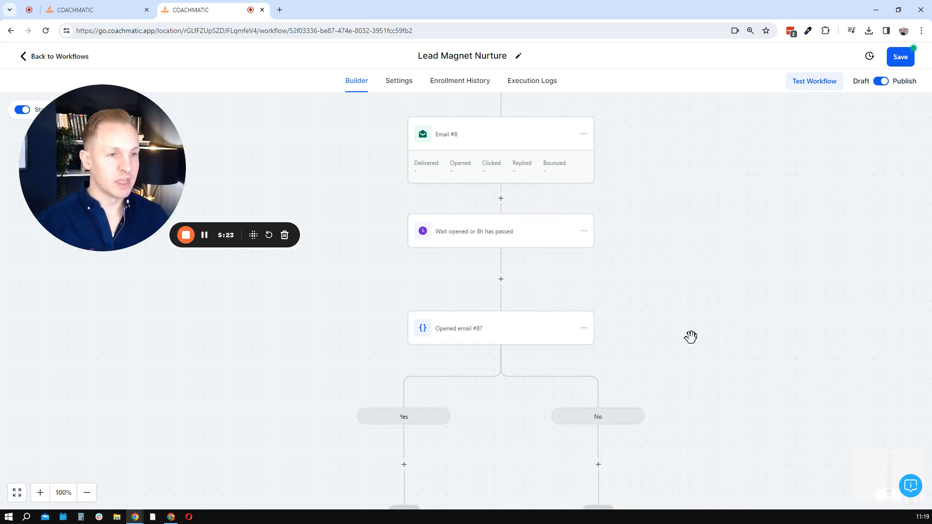
scroll(534, 286, down, 2)
scroll(480, 262, up, 2)
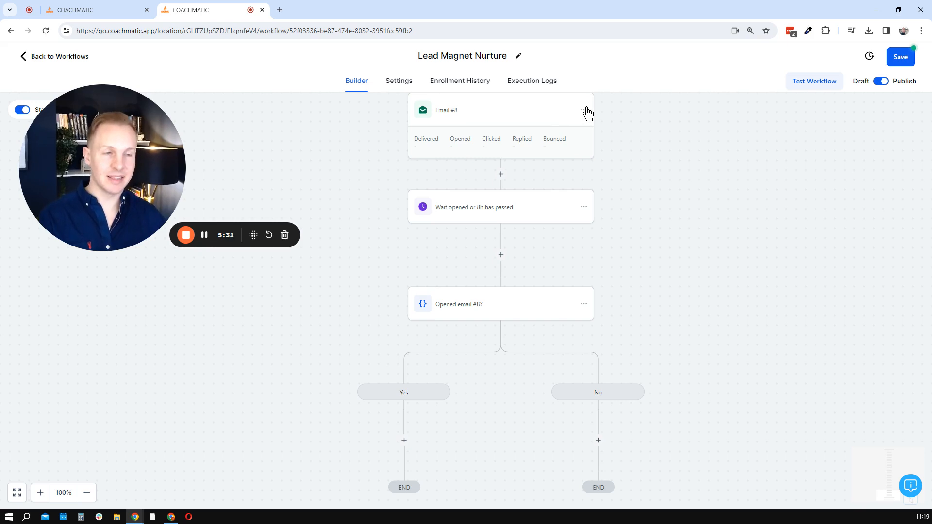
click(491, 208)
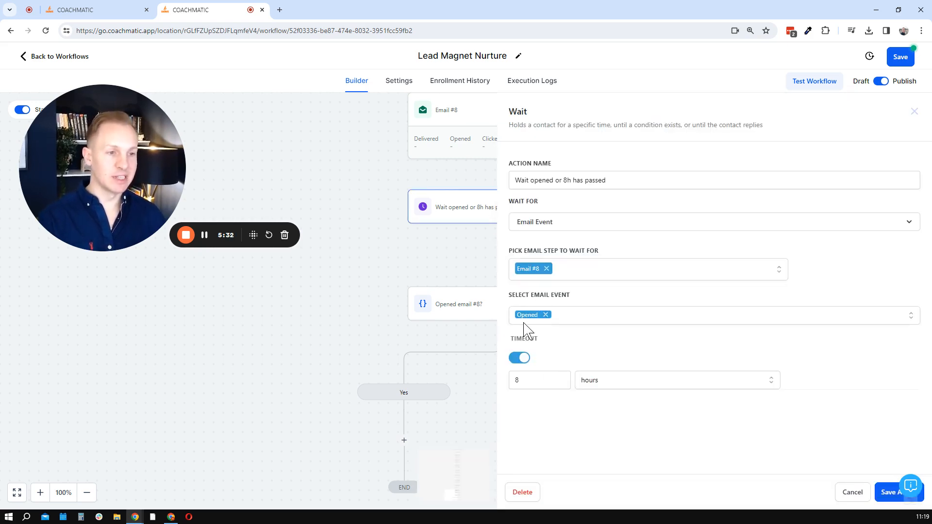
click(914, 112)
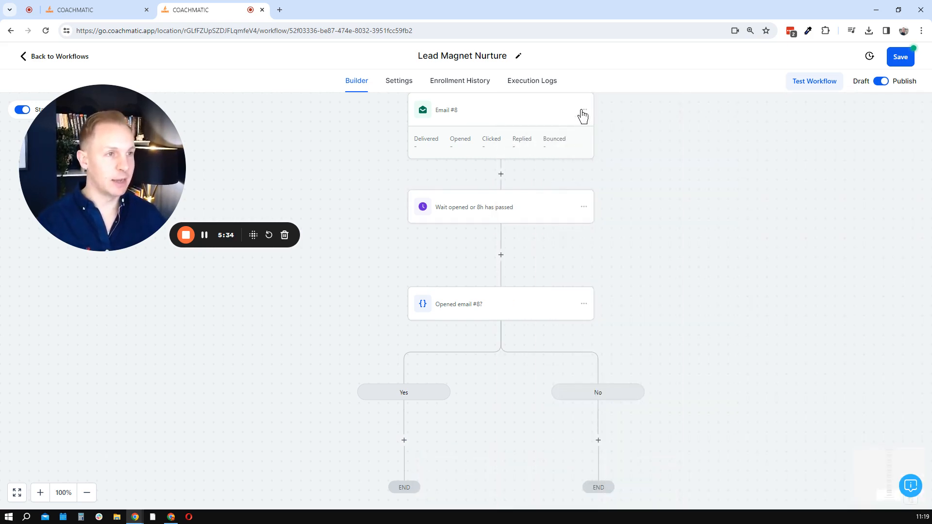
Step: Copy the Email #8 action into the No branch of the "Opened email #8?" condition
click(583, 109)
mouse_move(630, 147)
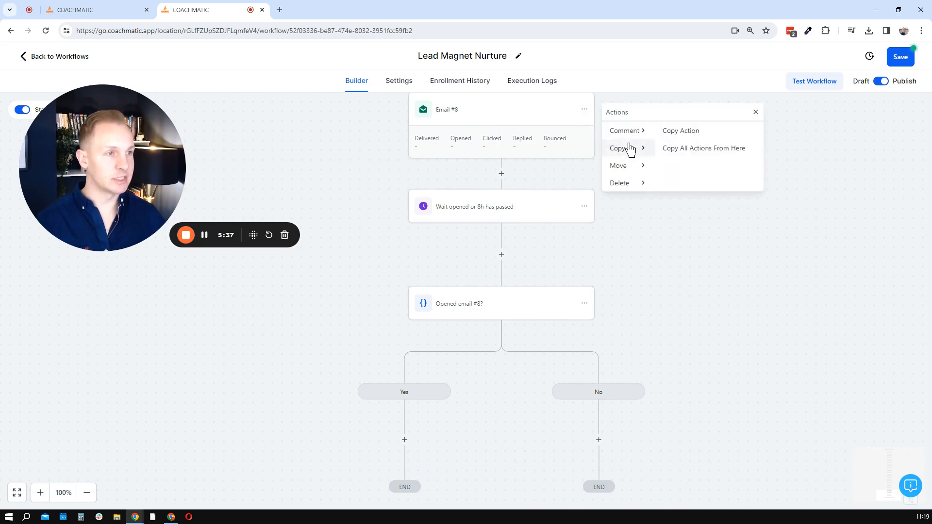
click(668, 139)
click(598, 439)
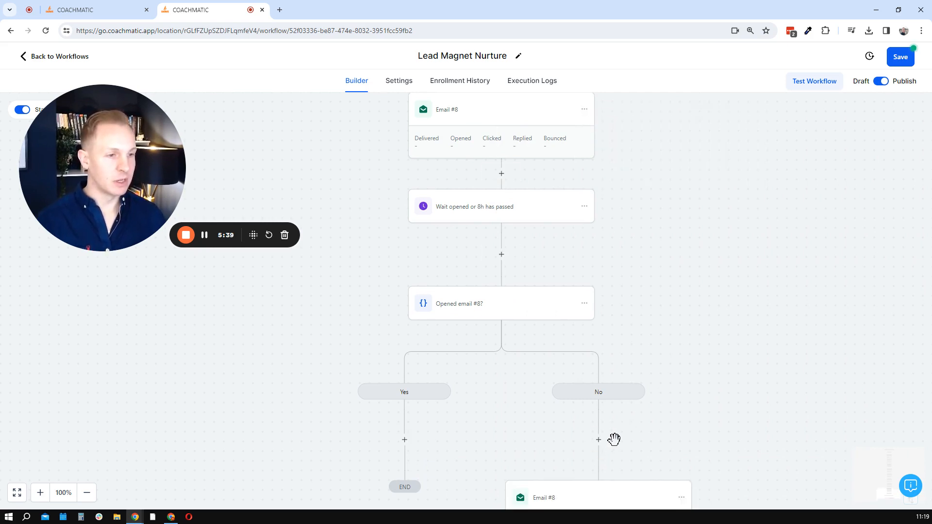
scroll(712, 418, down, 3)
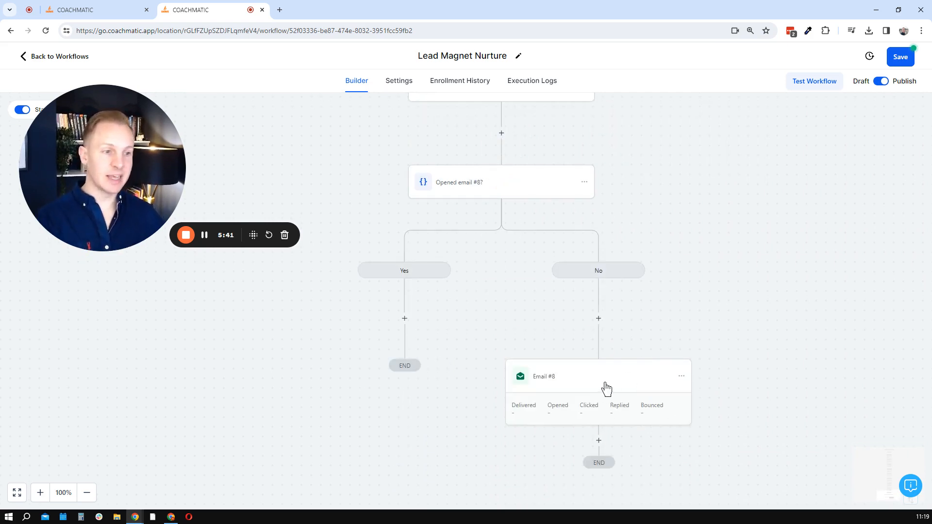
Step: Copy the Wait 1 Day action above the original Email #8 into the Yes branch of "Opened email #8?"
scroll(532, 202, up, 6)
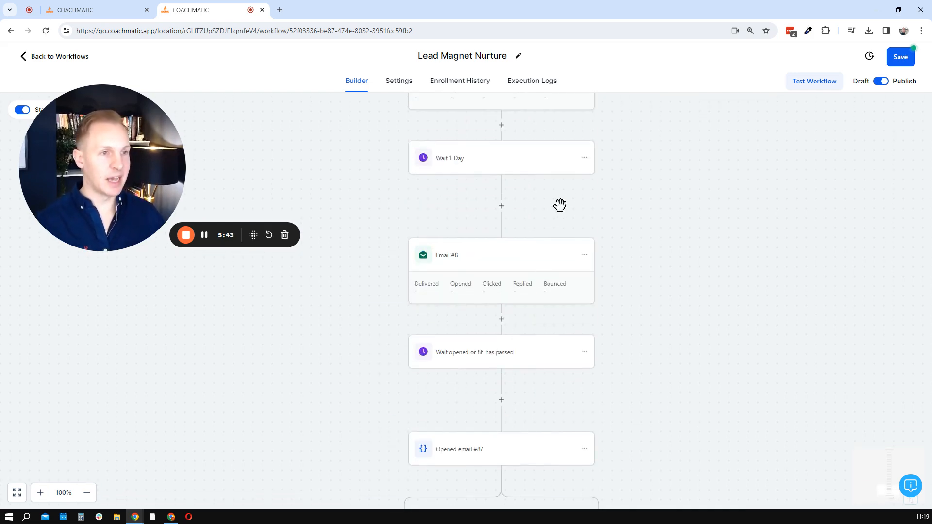
click(585, 158)
mouse_move(626, 199)
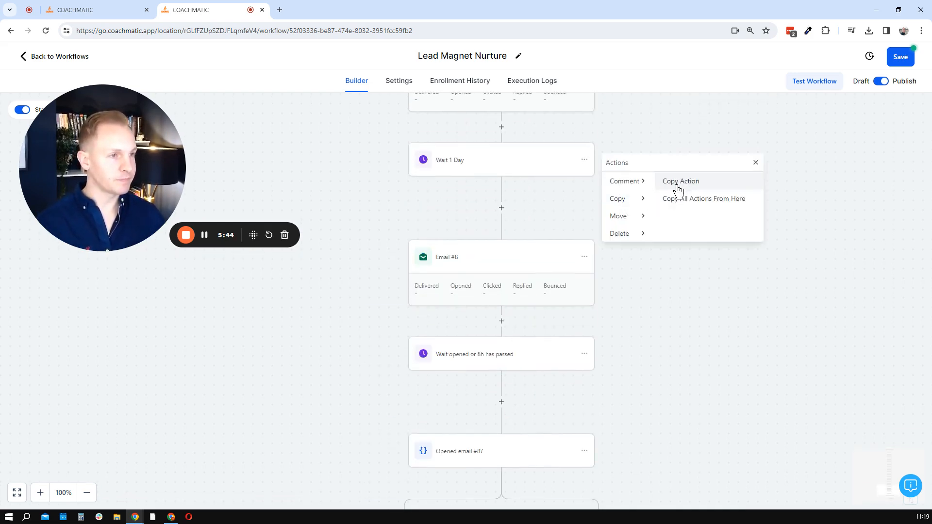
click(679, 189)
scroll(481, 340, down, 5)
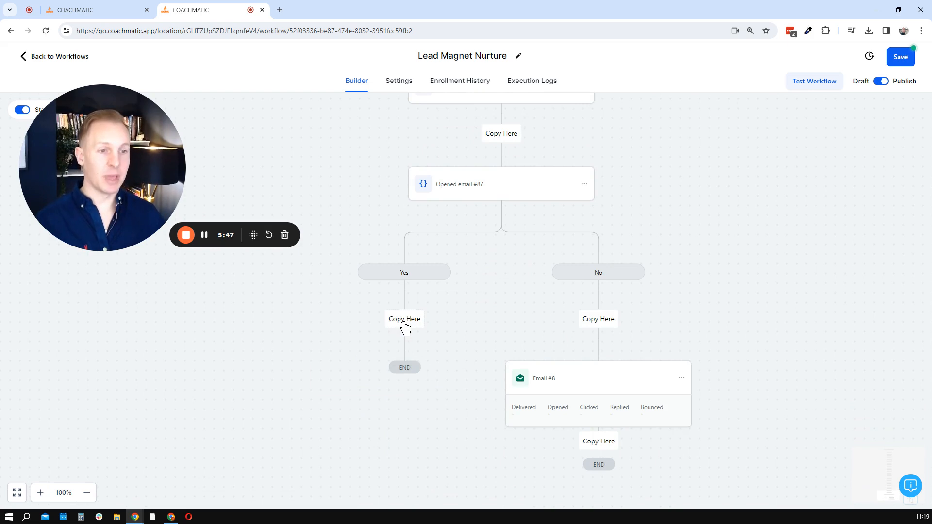
click(404, 320)
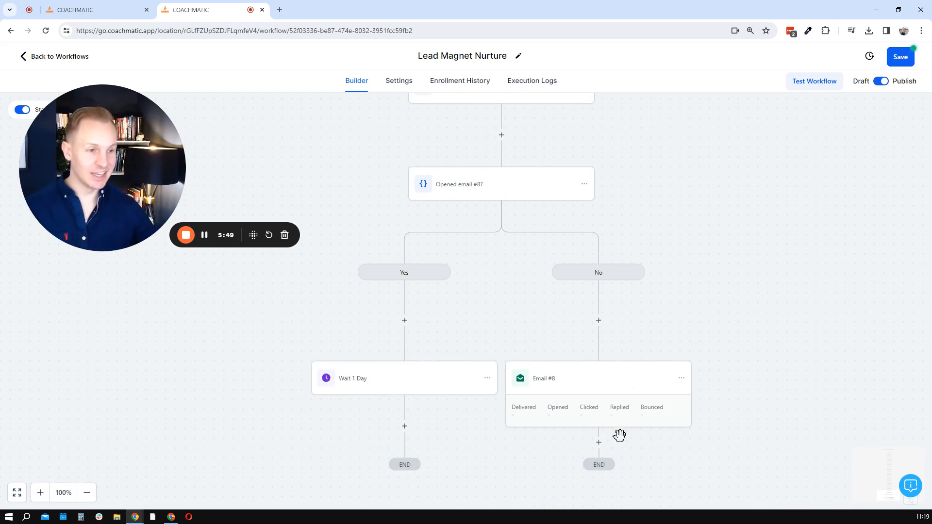
Step: Add a Go To action after the No branch's Email #8 and link it to the Yes branch's Wait 1 Day
click(599, 444)
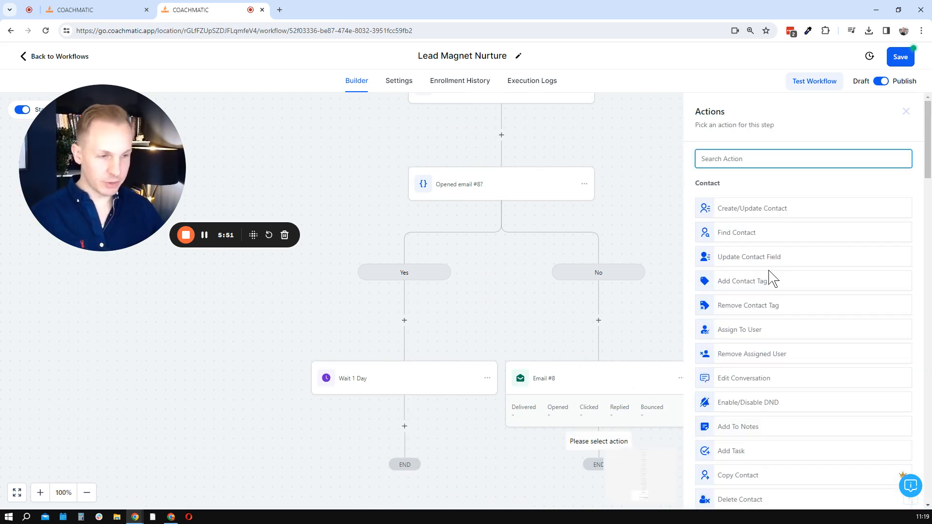
text(go)
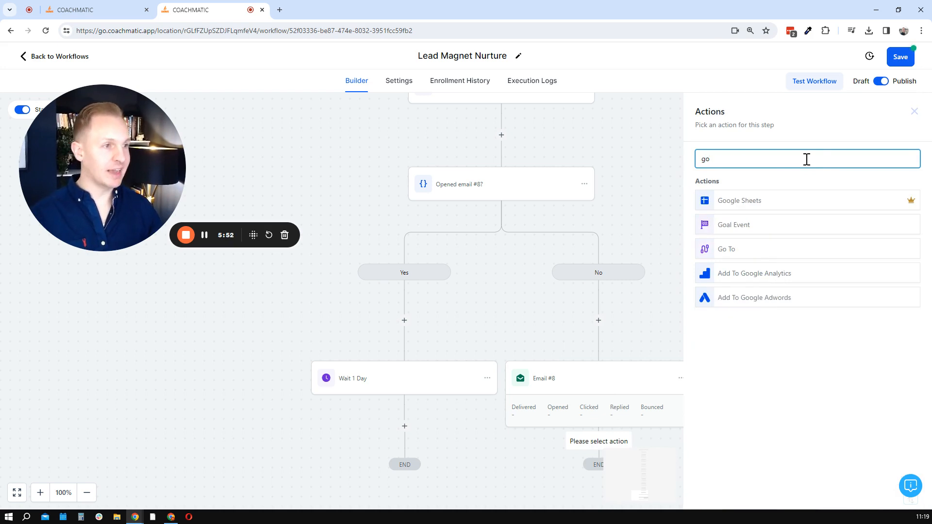
click(734, 251)
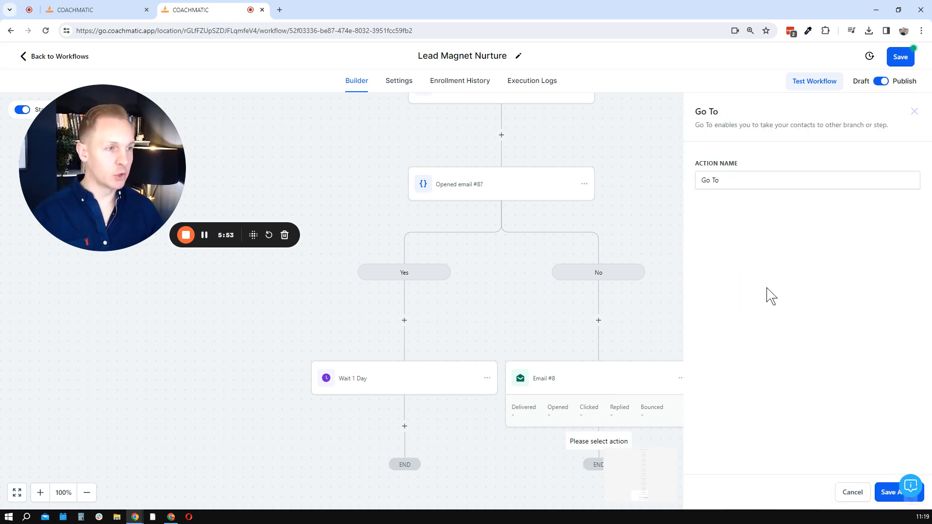
click(881, 491)
click(383, 378)
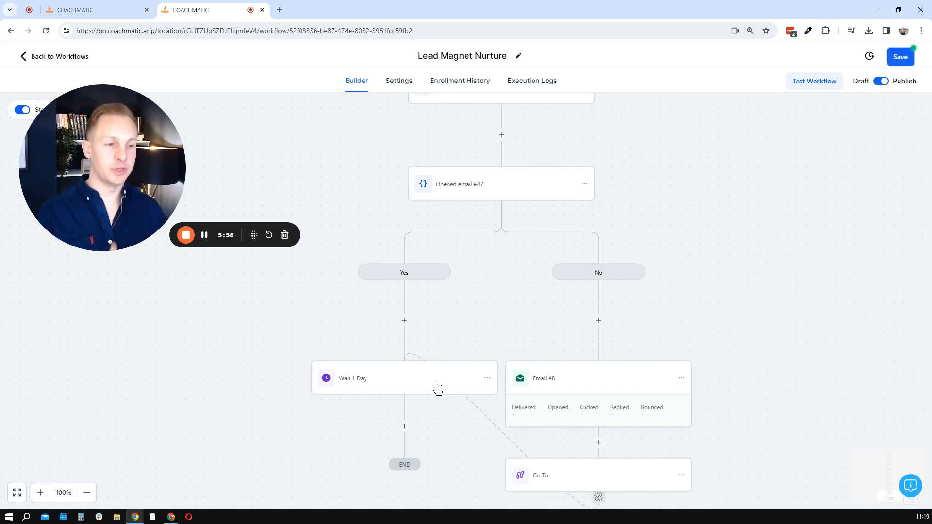
scroll(537, 261, up, 3)
scroll(494, 277, down, 3)
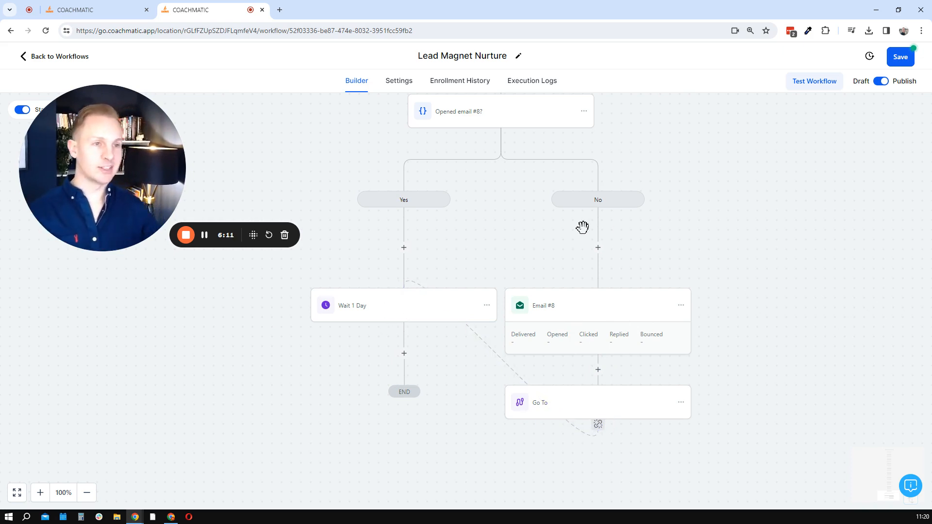
scroll(456, 248, up, 1)
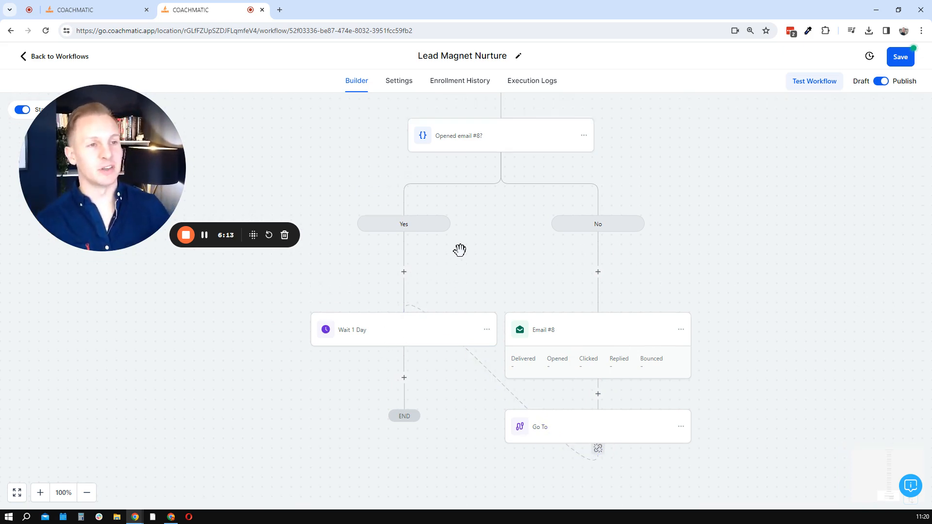
scroll(476, 269, up, 3)
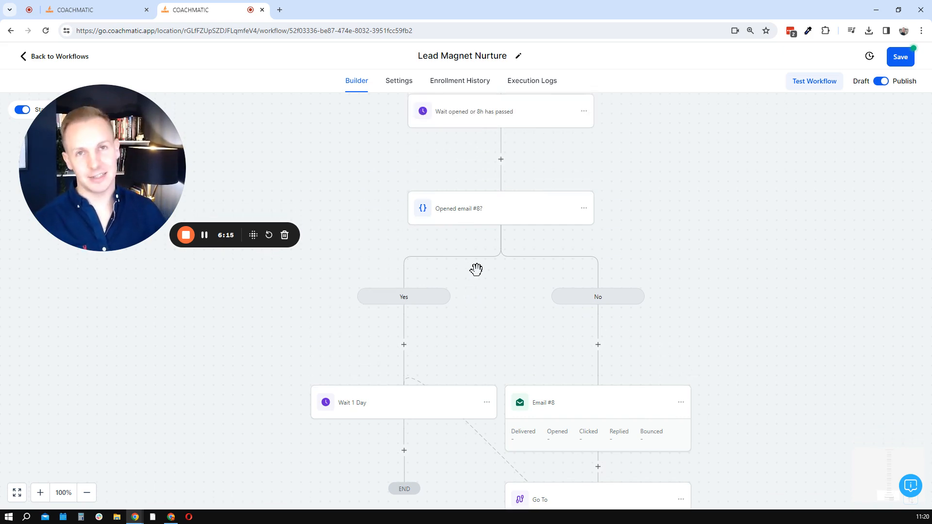